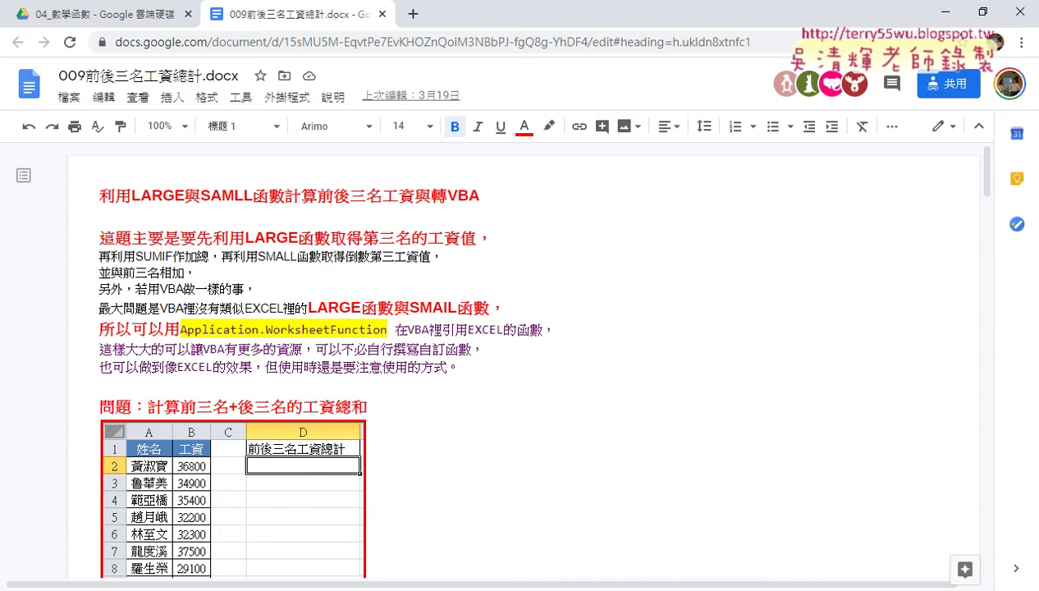
Open the 009前後三名工資總計 salary workbook from the 04數學函數 folder.
mouse_move(140, 590)
click(139, 526)
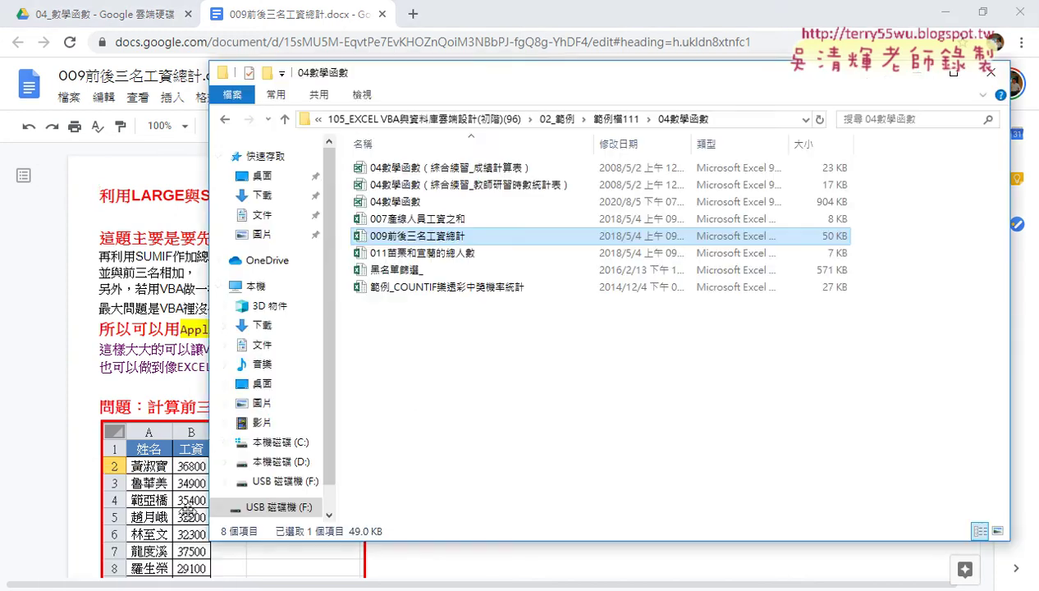
double_click(400, 238)
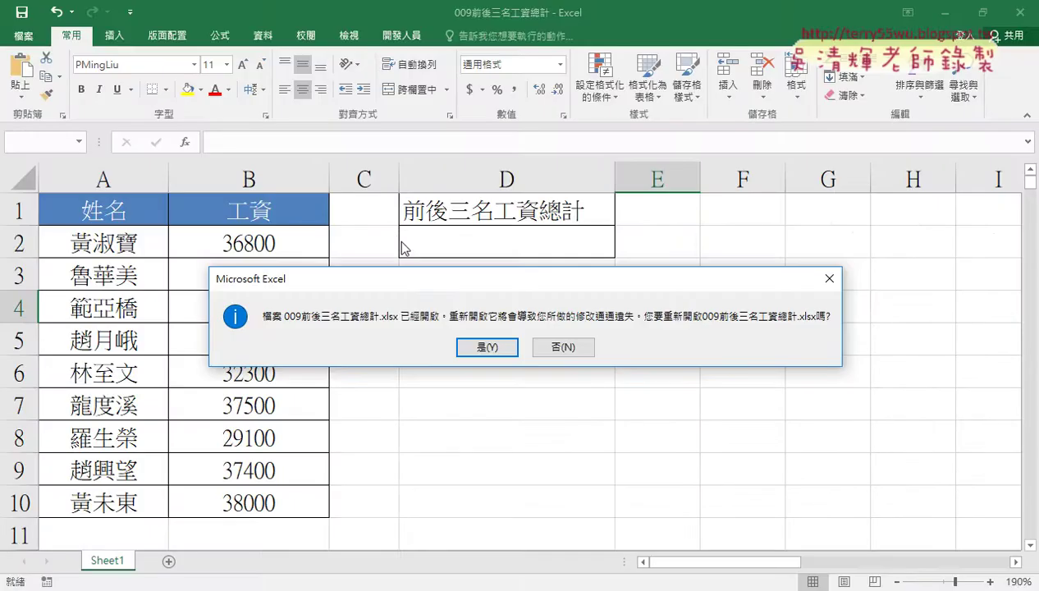
Decline reopening the workbook and sort the 工資 wages in column B from highest to lowest.
click(557, 343)
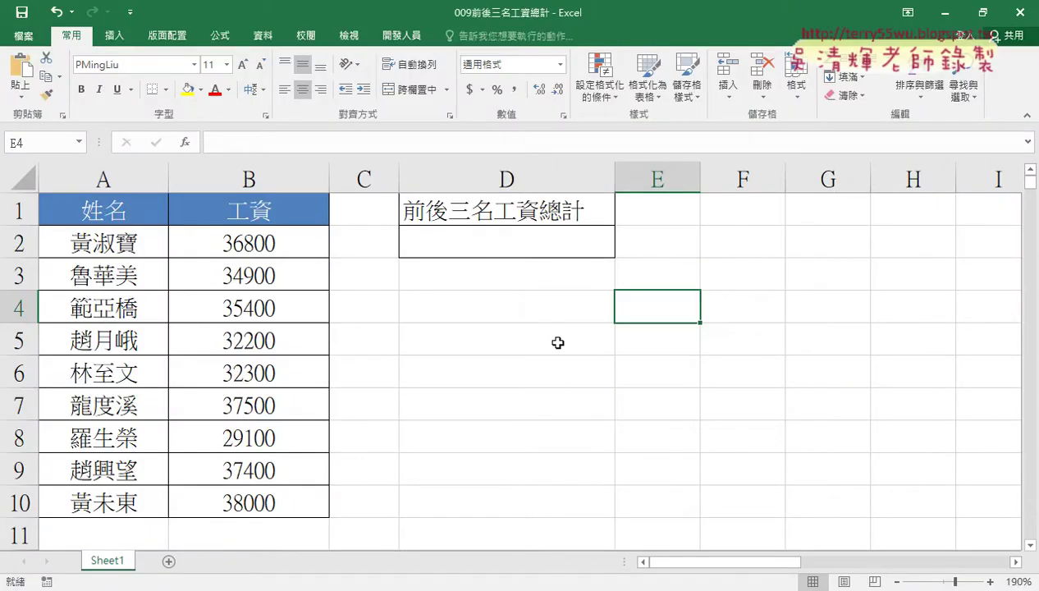
click(485, 248)
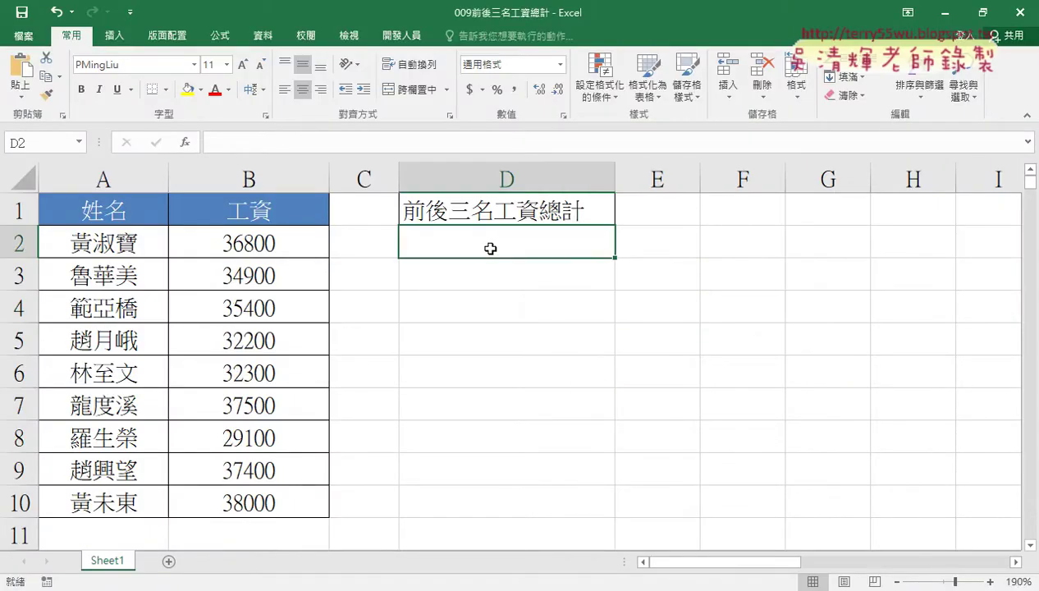
click(269, 215)
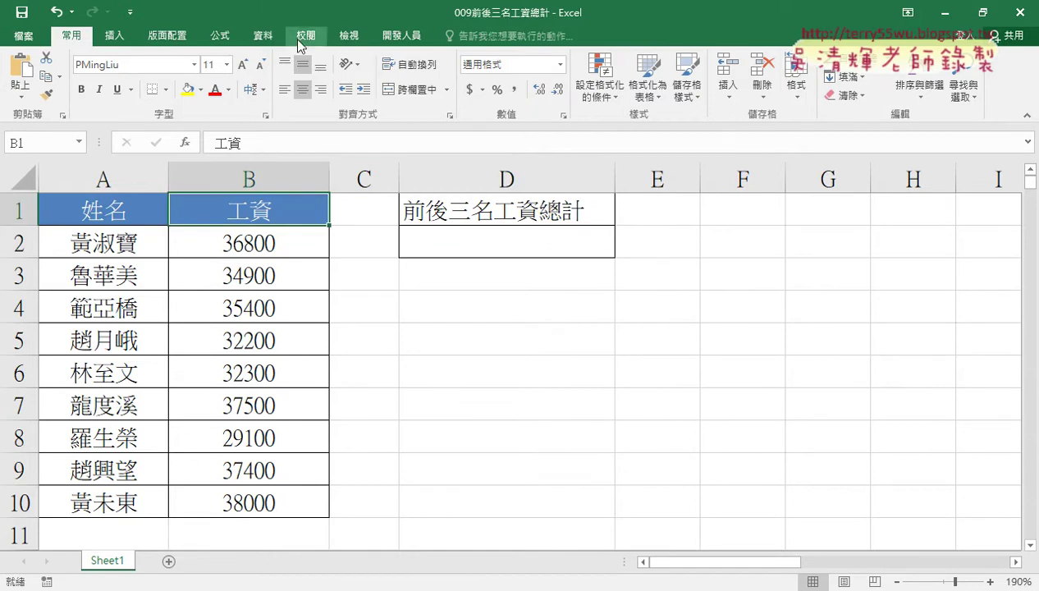
click(262, 35)
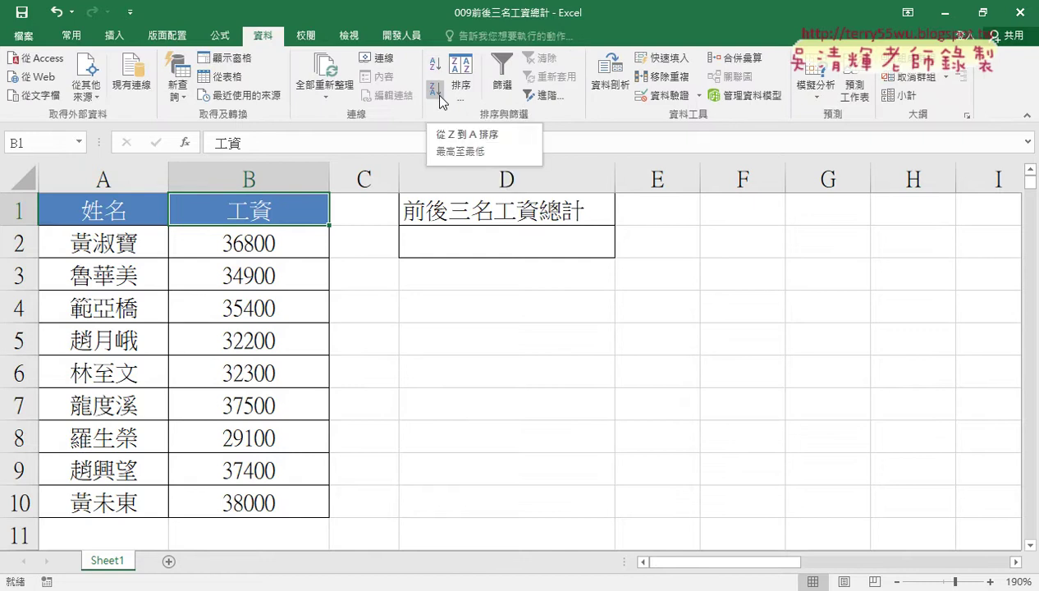
click(440, 96)
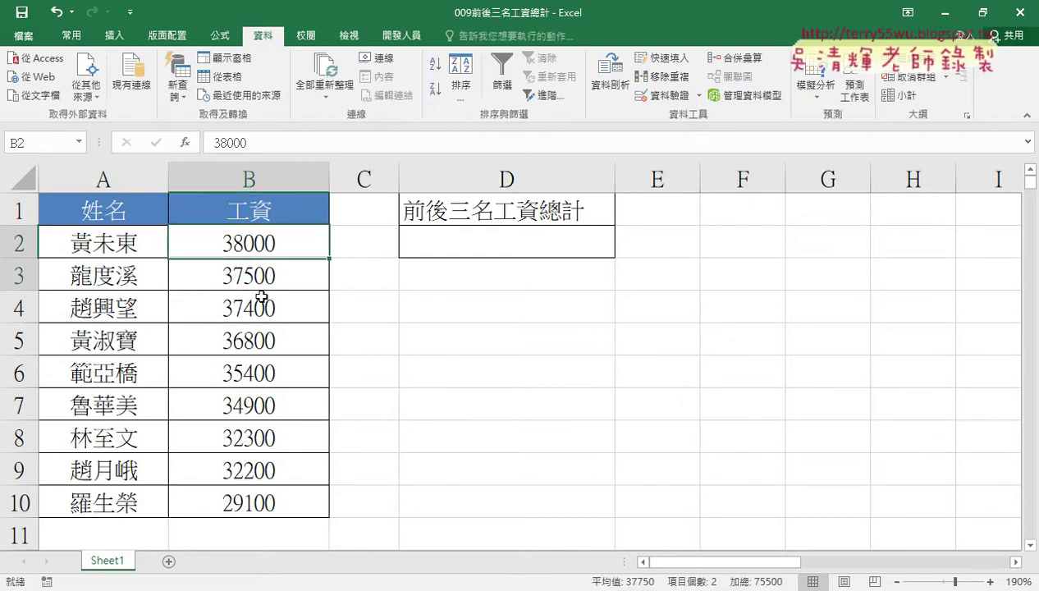
Highlight the top three (B2:B4) and bottom three (B8:B10) wages, then undo the sort.
drag(259, 244, 259, 307)
click(506, 247)
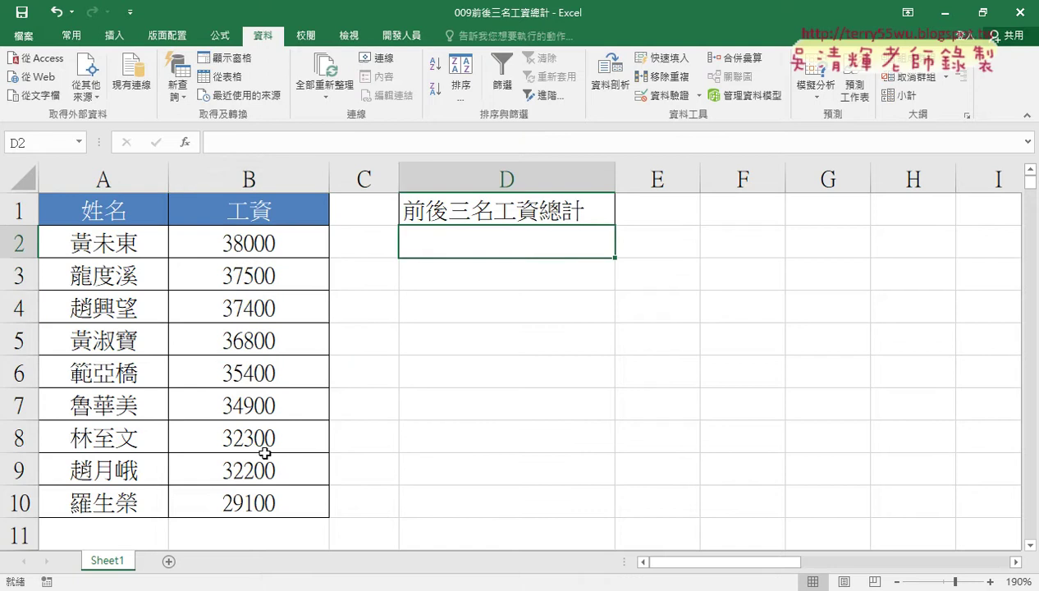
drag(259, 438, 260, 502)
click(486, 239)
key(ctrl+z)
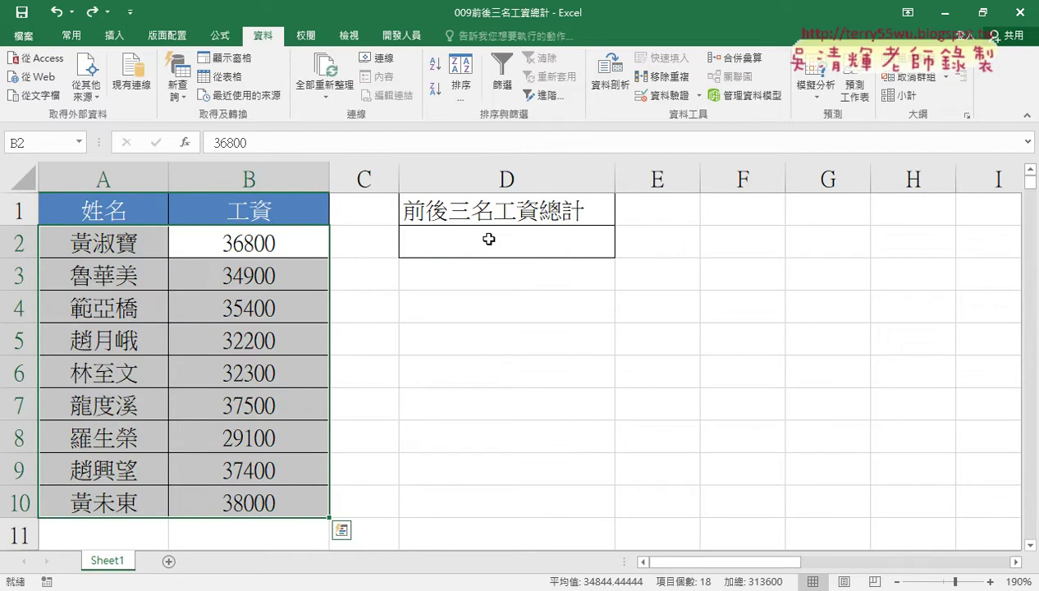
click(488, 239)
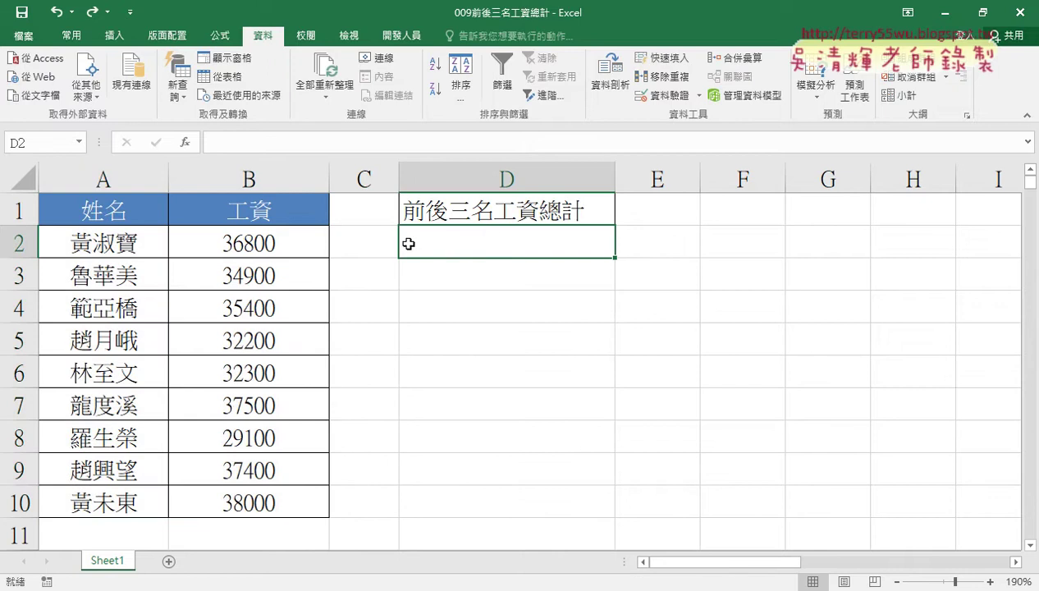
drag(277, 309, 257, 245)
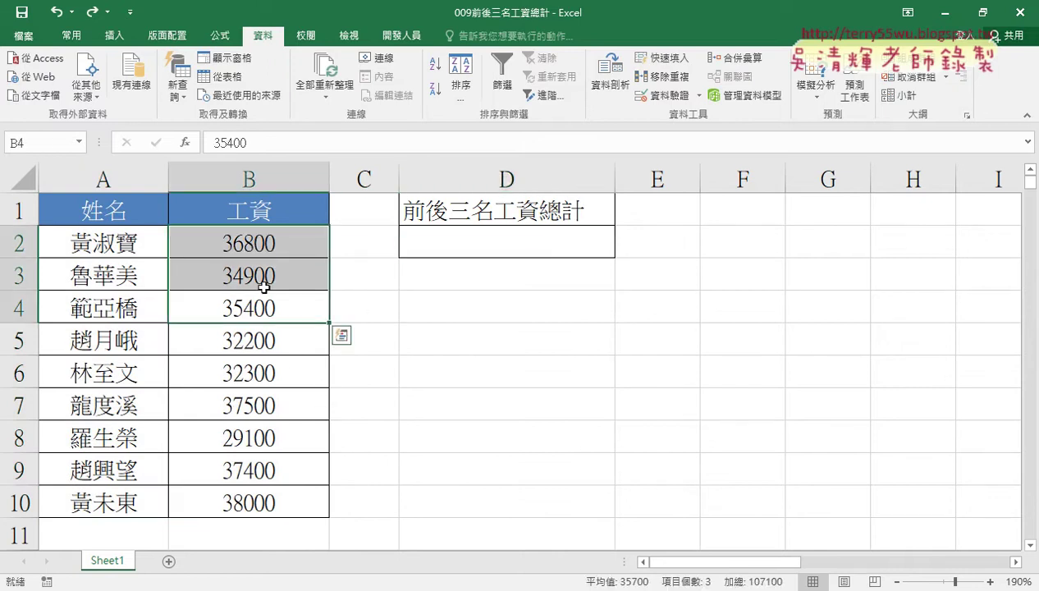
click(441, 250)
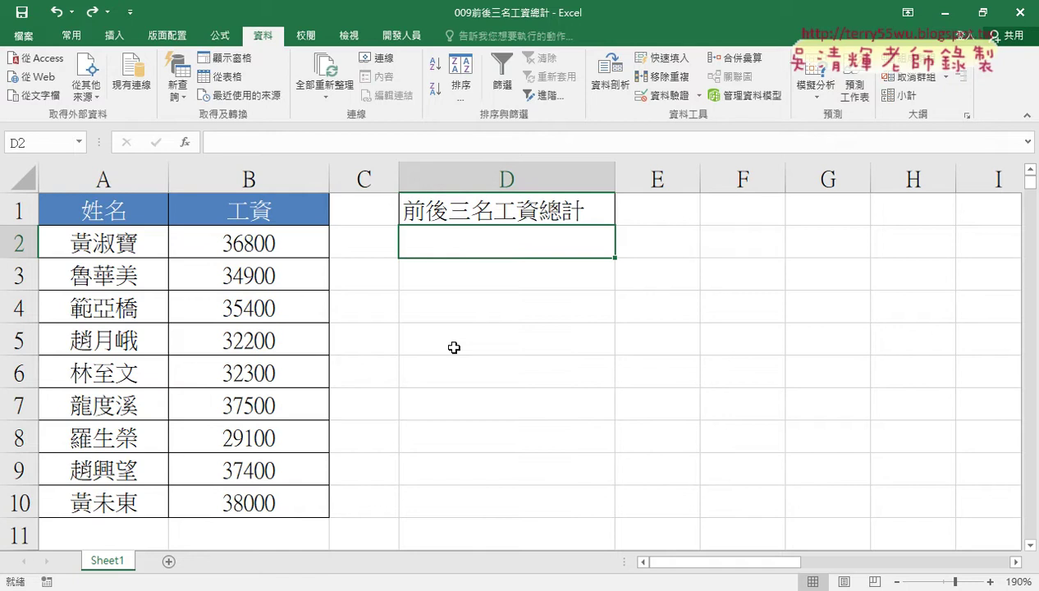
click(235, 212)
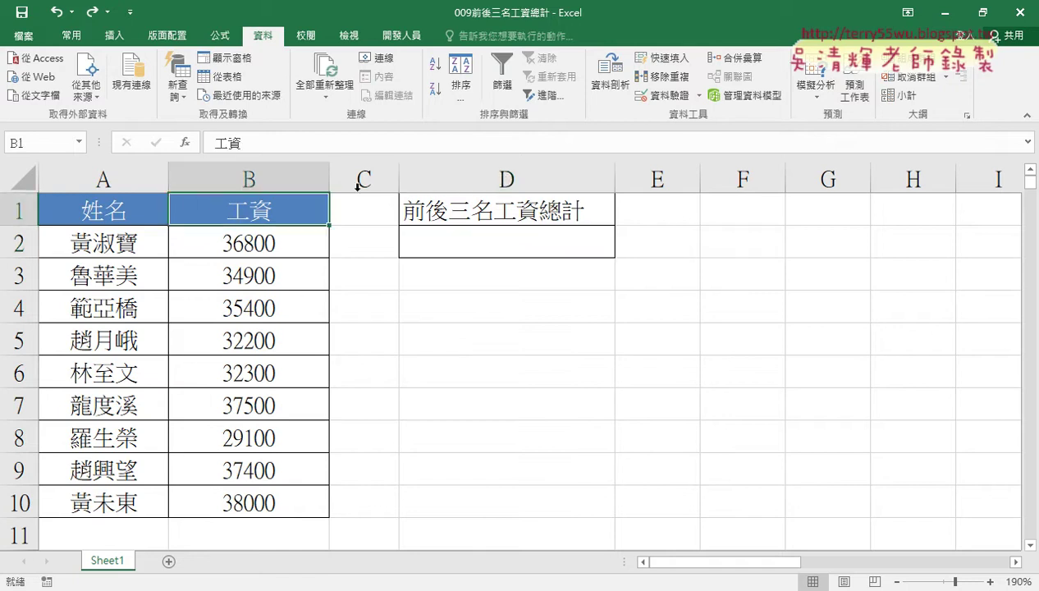
click(440, 97)
click(272, 309)
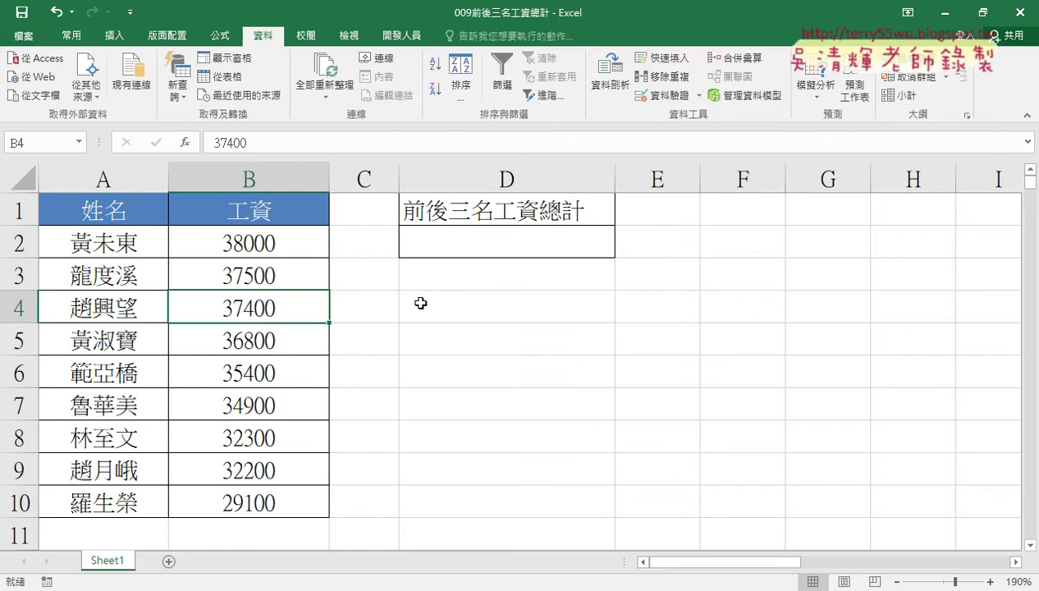
key(ctrl+z)
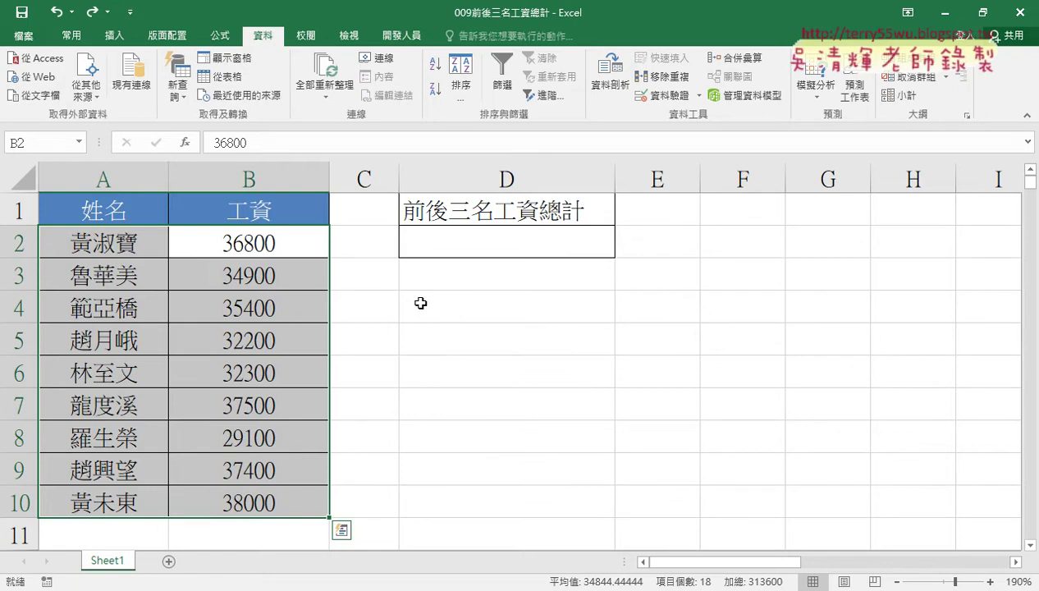
Start inserting a function into D2 with the list filtered to 統計 statistical functions.
click(478, 248)
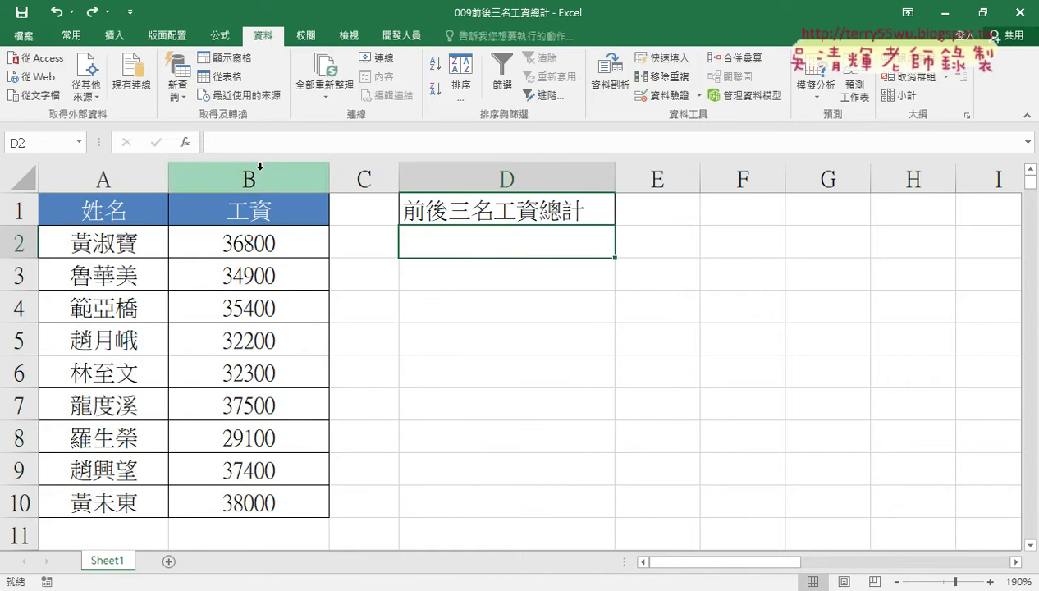
click(185, 142)
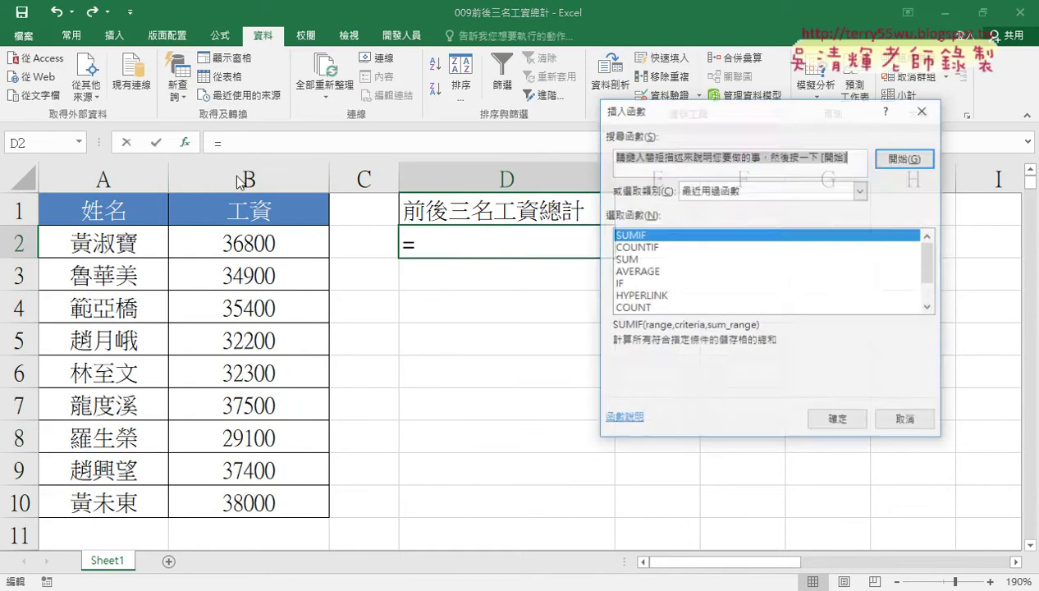
click(724, 192)
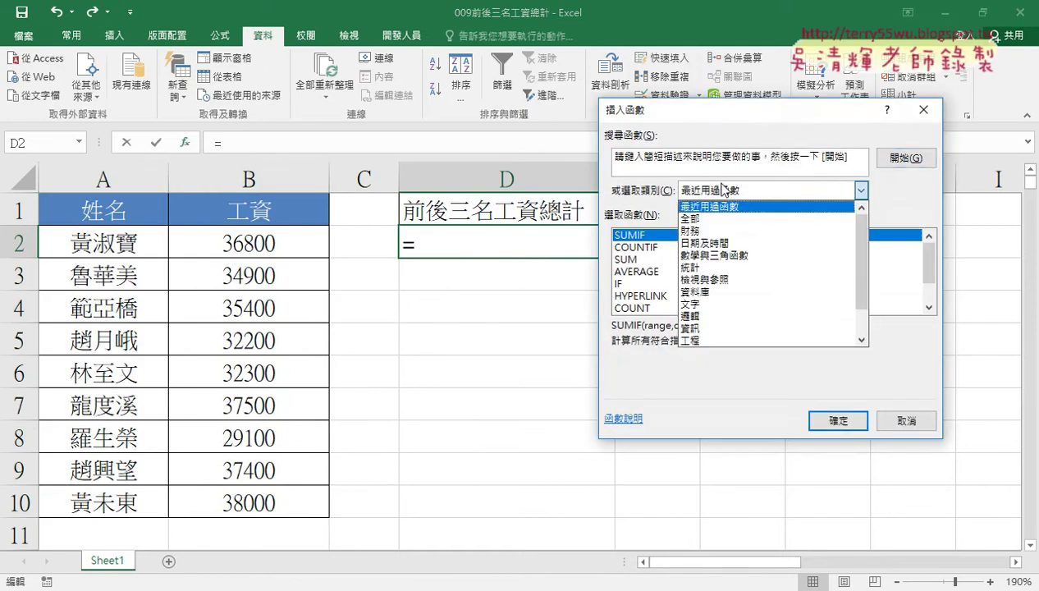
click(722, 269)
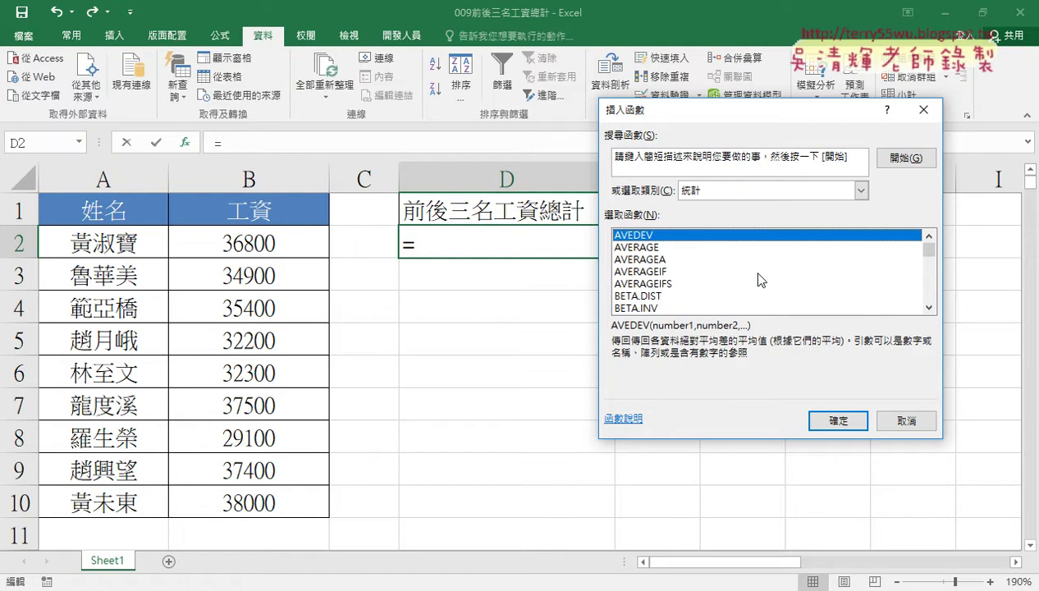
Scroll the statistical list down to LARGE and confirm it for D2.
click(929, 308)
double_click(929, 308)
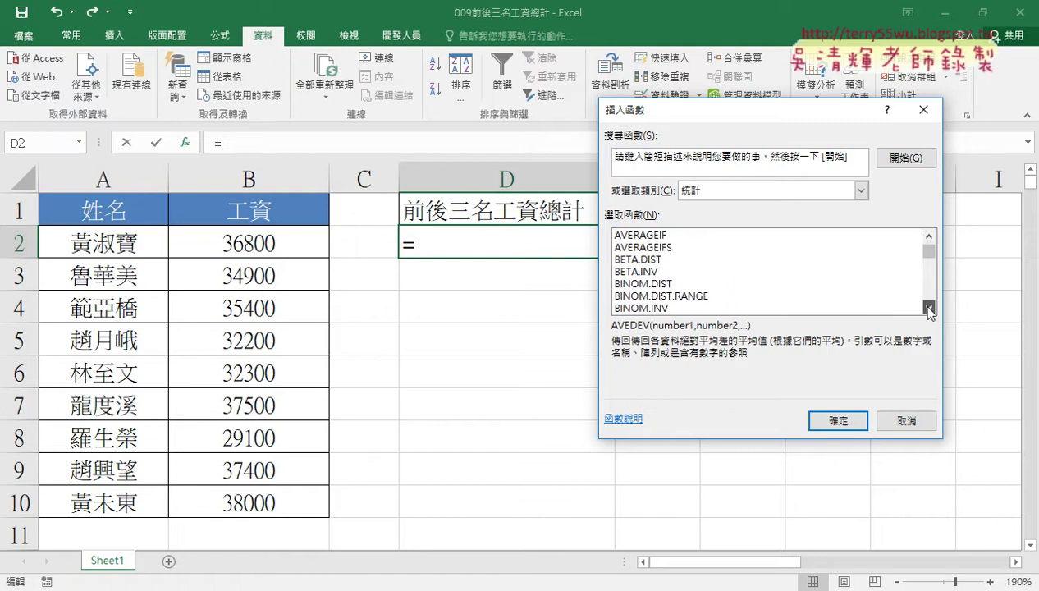
double_click(929, 307)
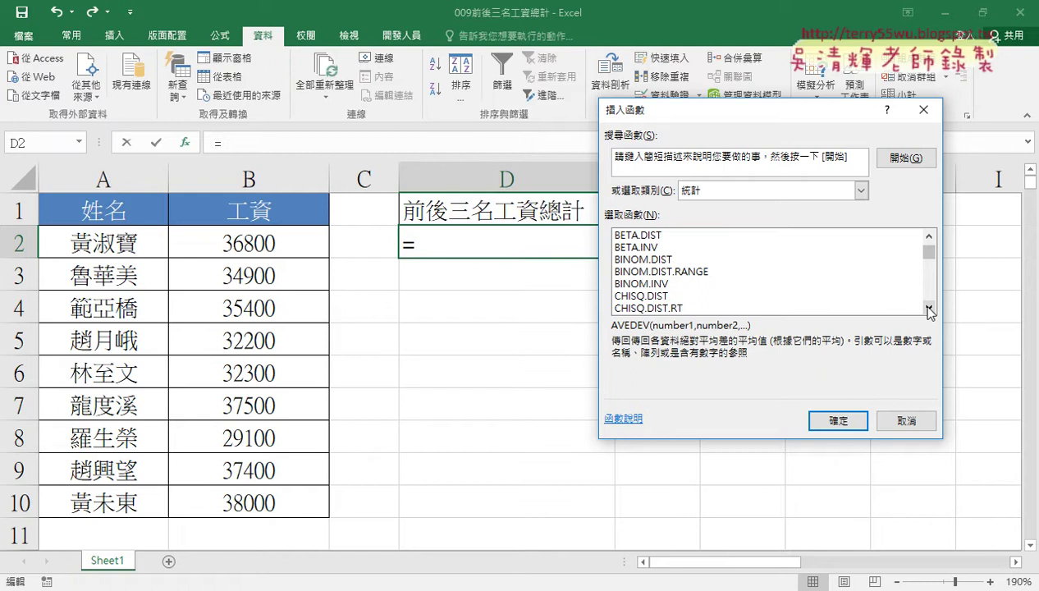
click(929, 308)
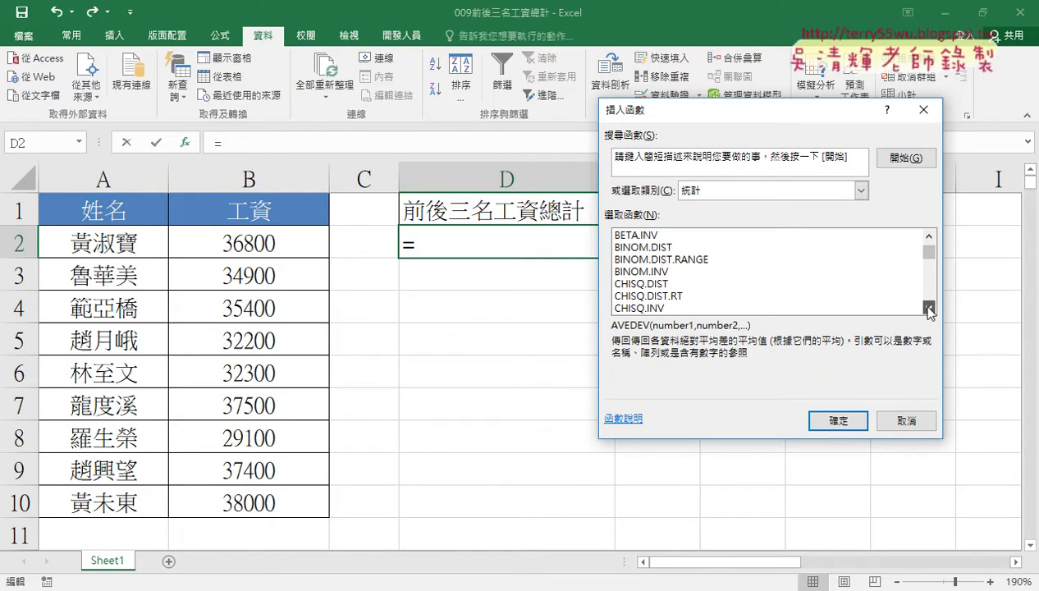
double_click(928, 307)
double_click(929, 308)
triple_click(928, 308)
triple_click(929, 308)
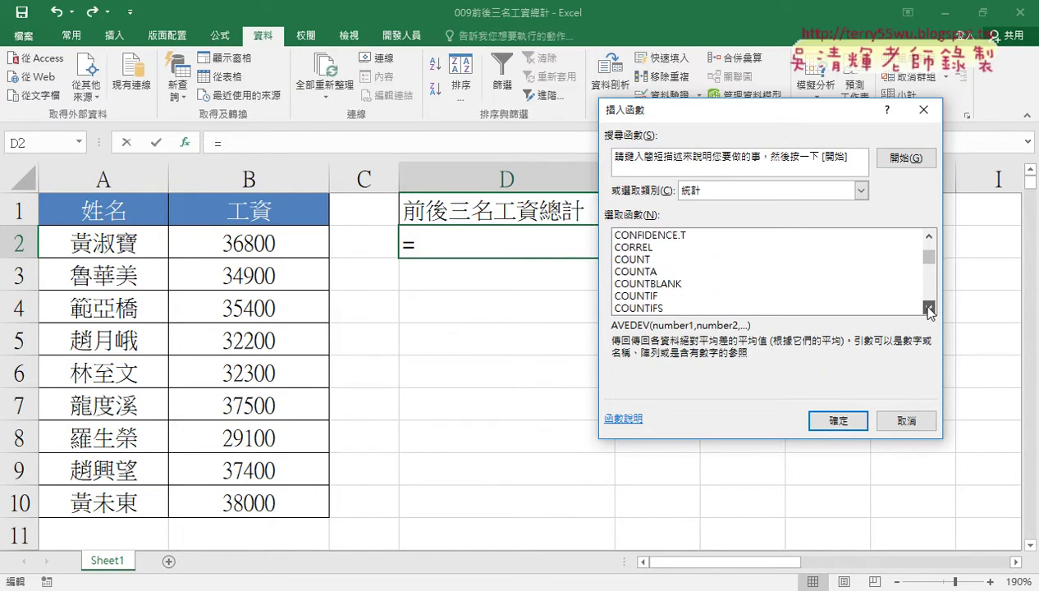
double_click(929, 307)
double_click(929, 308)
triple_click(929, 308)
triple_click(929, 308)
triple_click(929, 307)
click(929, 308)
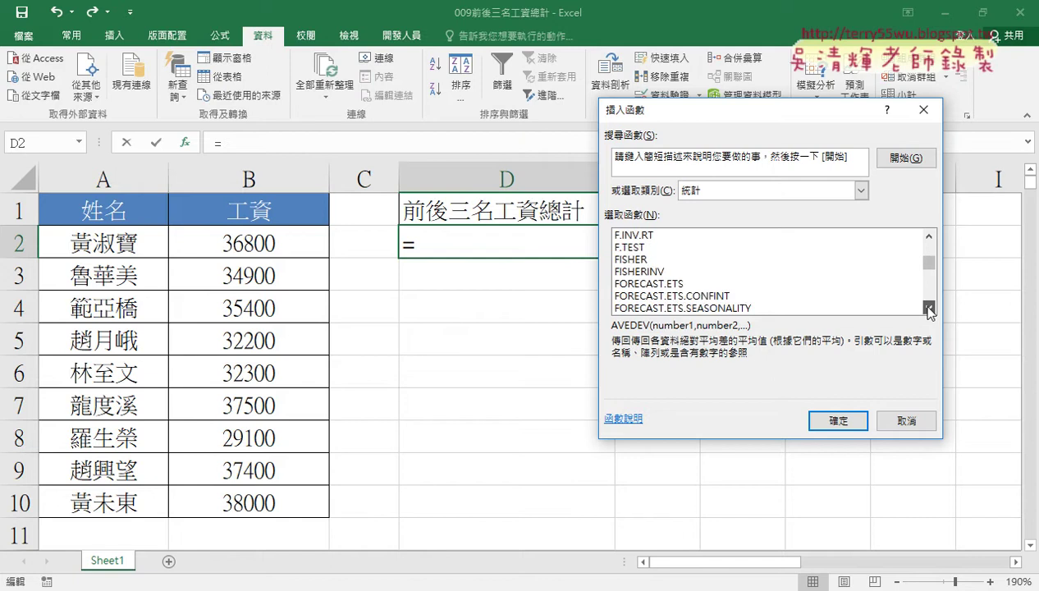
triple_click(929, 307)
triple_click(929, 308)
double_click(929, 307)
double_click(929, 308)
double_click(929, 308)
double_click(929, 308)
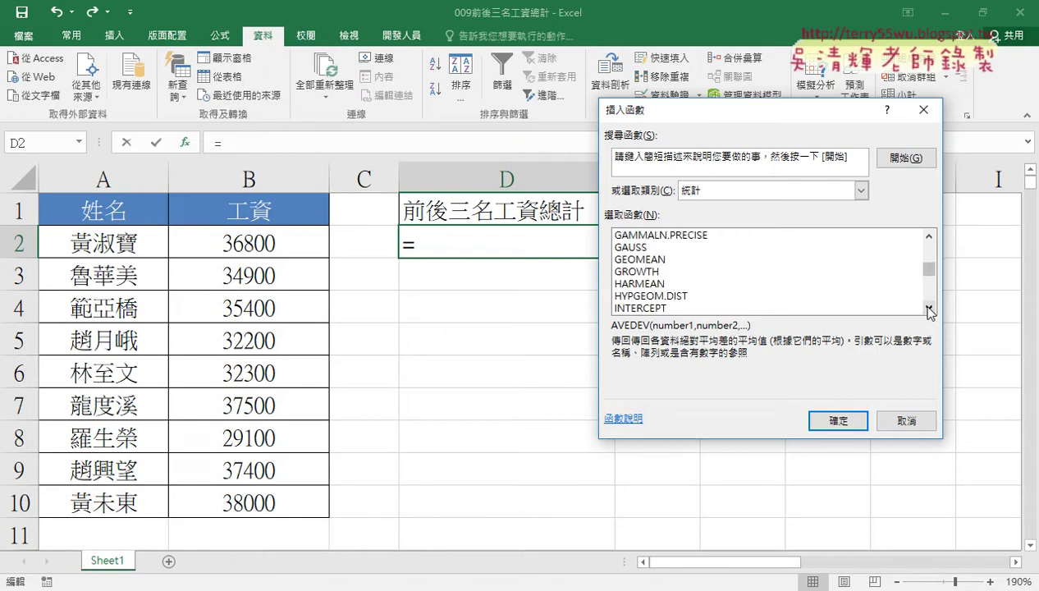
double_click(929, 308)
triple_click(929, 308)
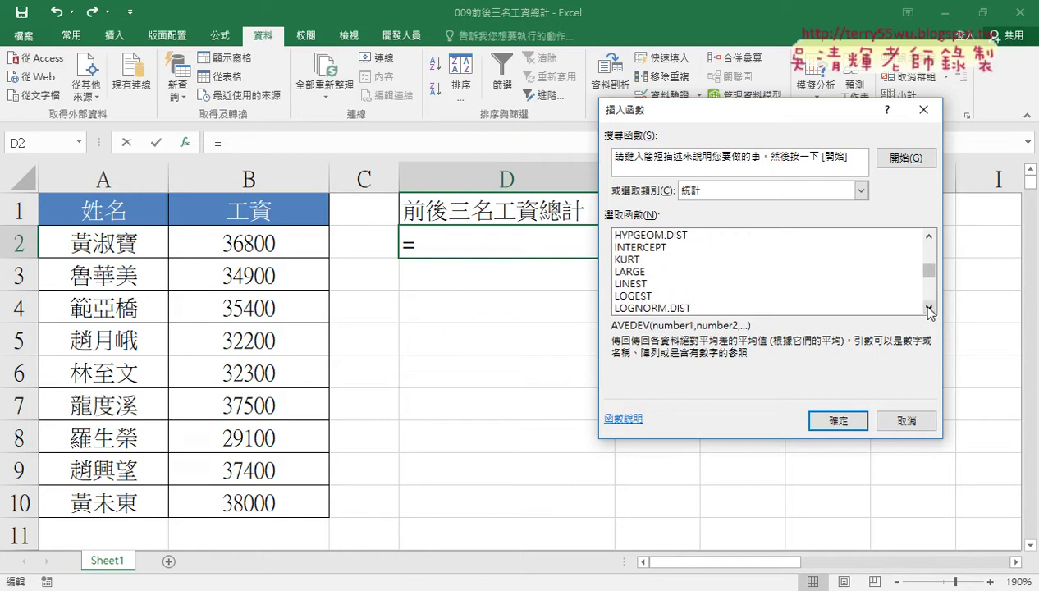
click(636, 272)
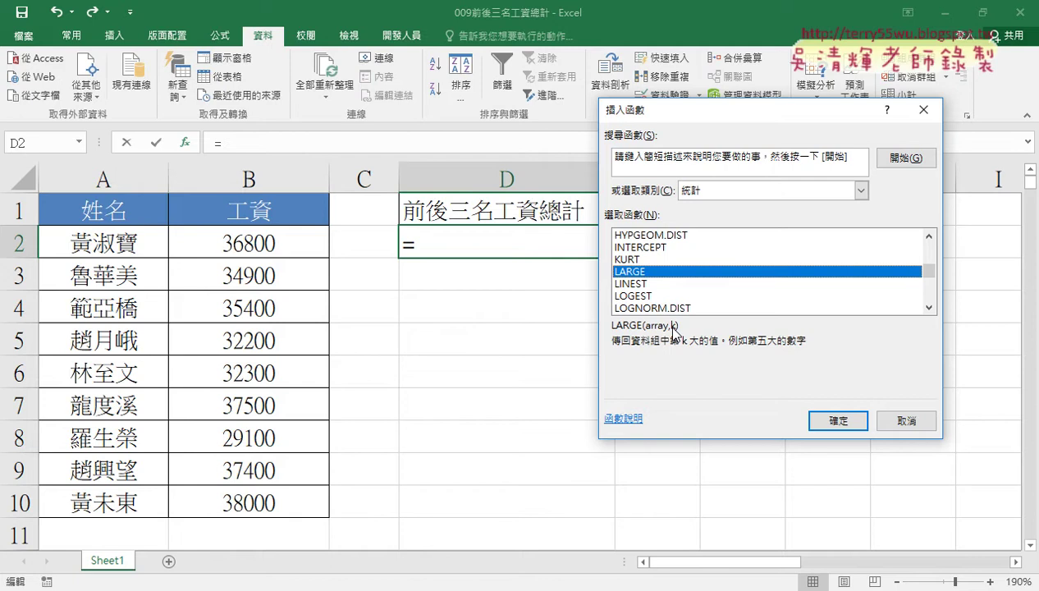
click(824, 421)
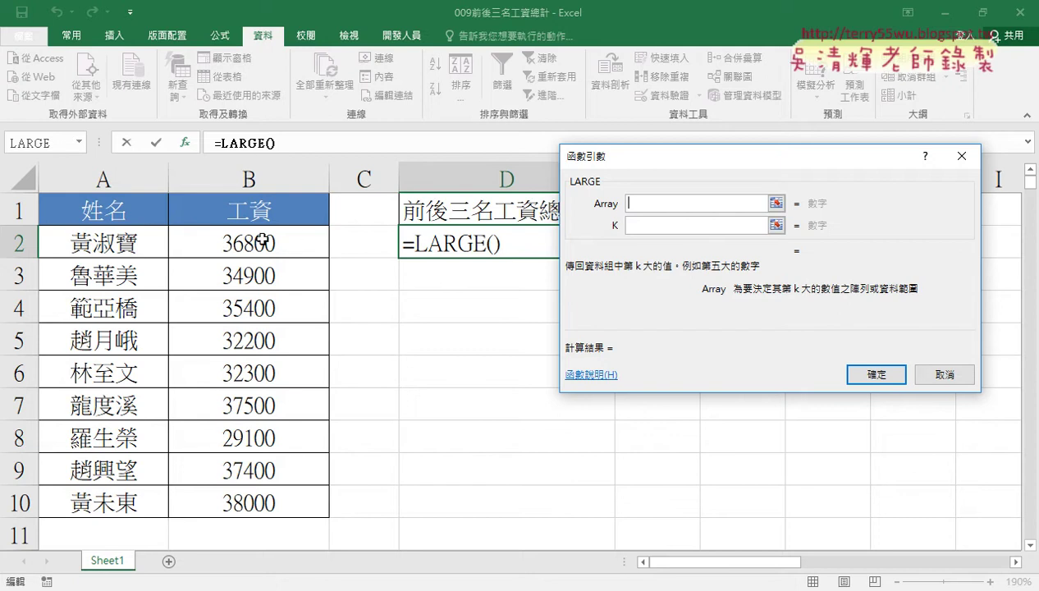
Set LARGE's Array to B2:B10 and K to 3, so D2 shows 37400.
drag(246, 240, 241, 487)
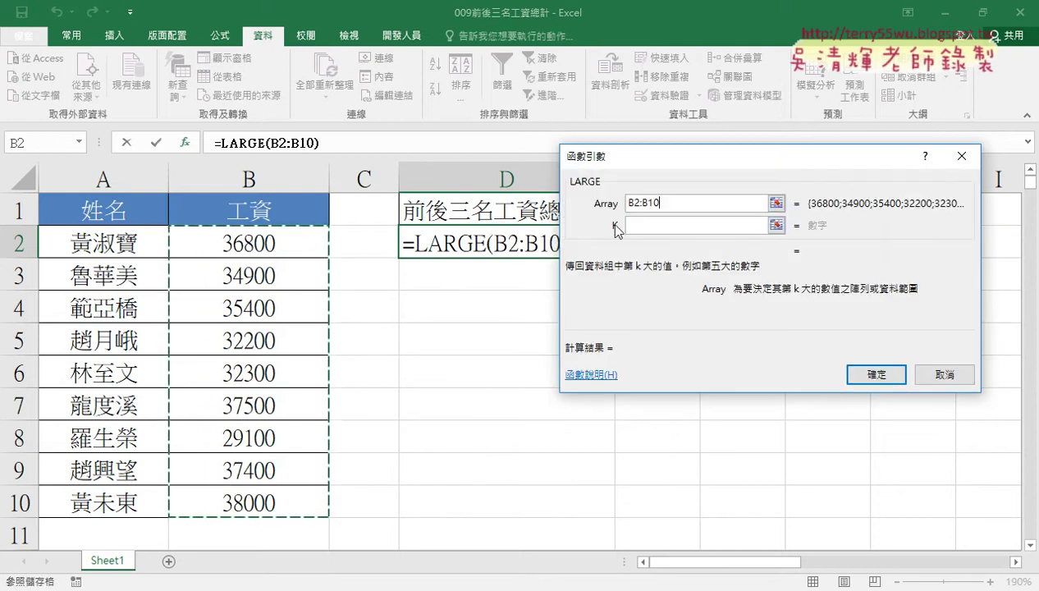
click(652, 226)
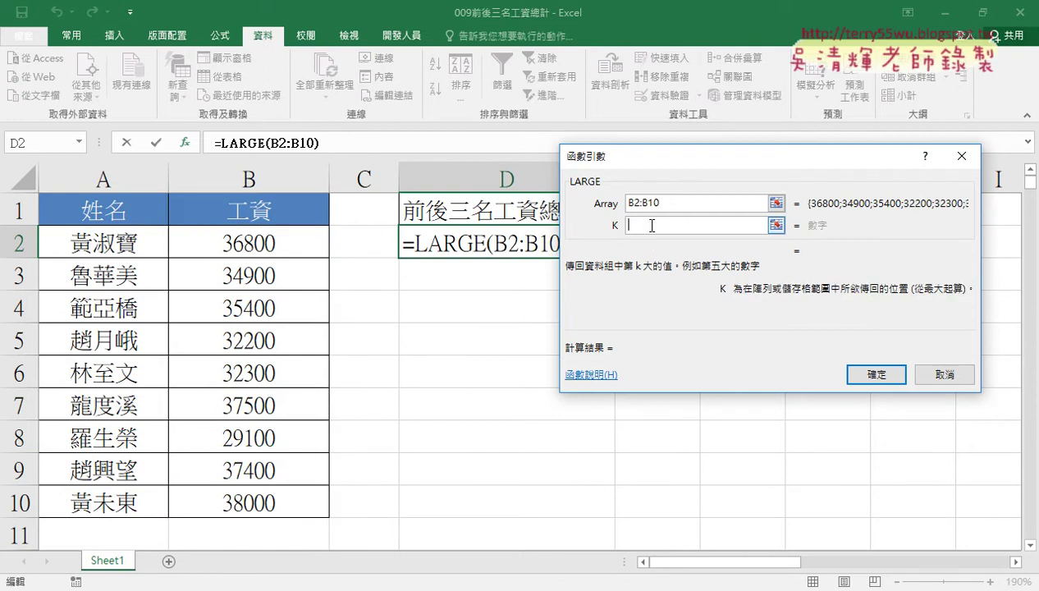
text(3)
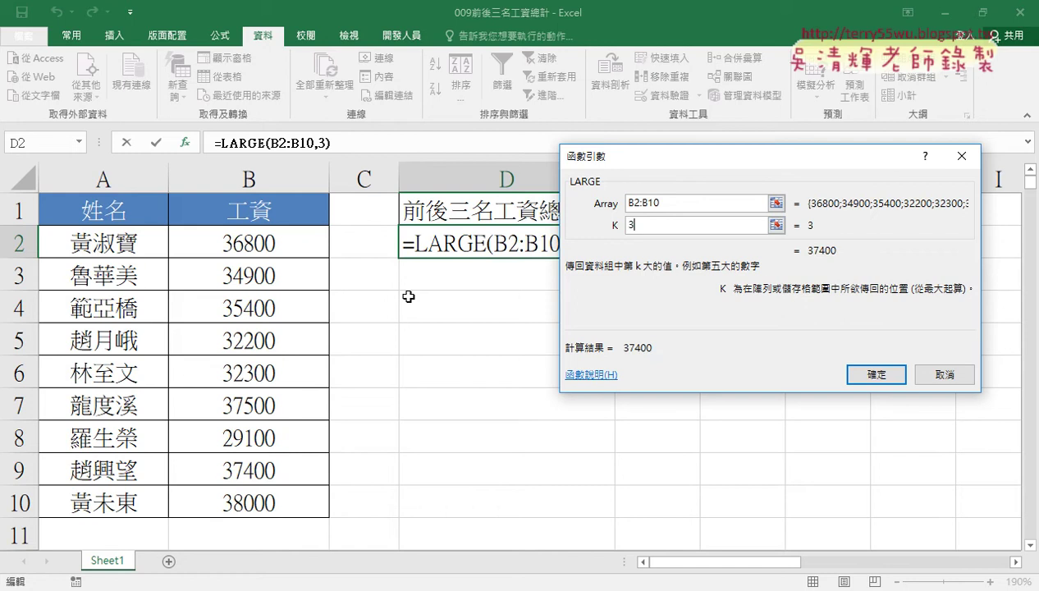
click(854, 376)
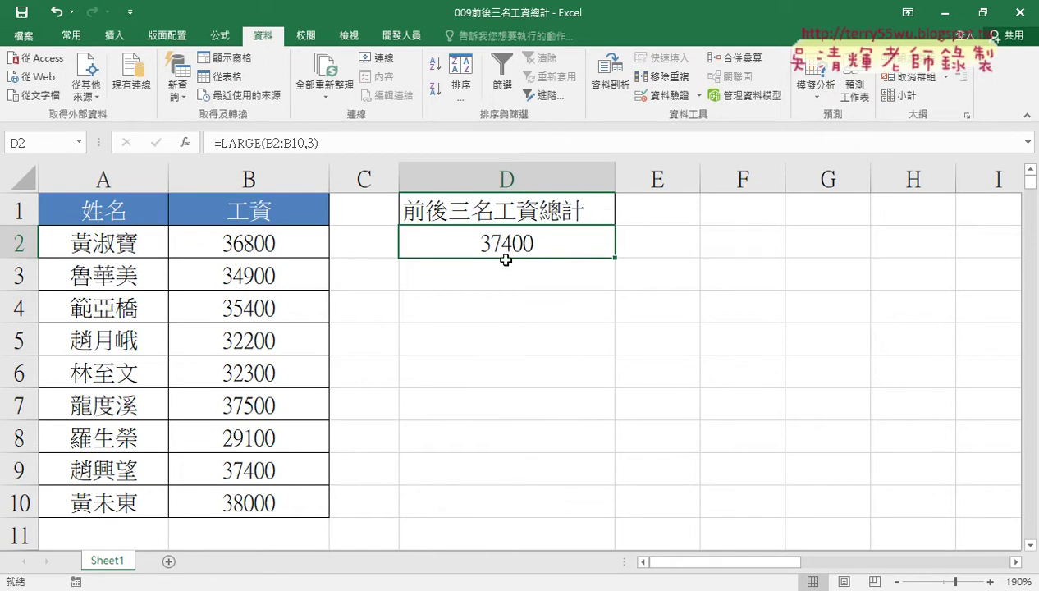
Cut the LARGE(B2:B10,3) expression out of D2's formula.
click(224, 144)
drag(263, 143, 317, 144)
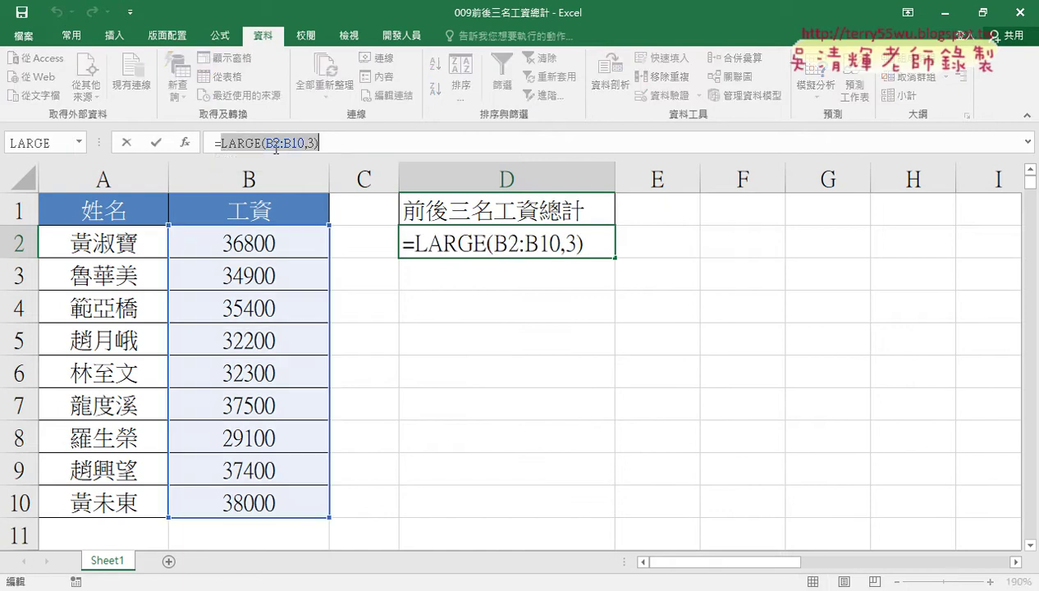
right_click(285, 144)
click(321, 155)
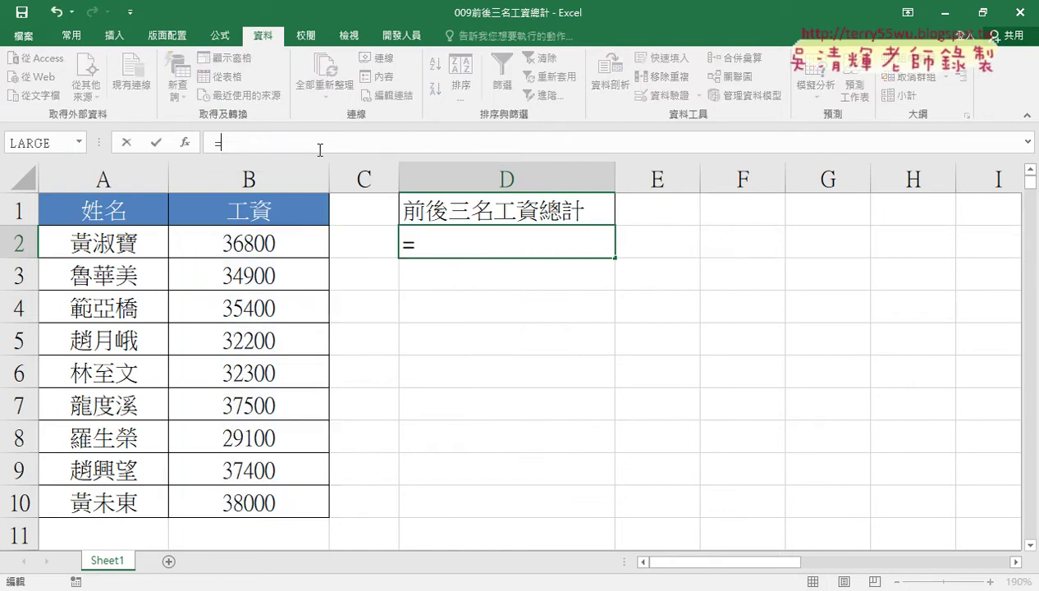
Insert SUMIF from Recently Used with its Range set to B2:B10.
click(187, 145)
click(747, 190)
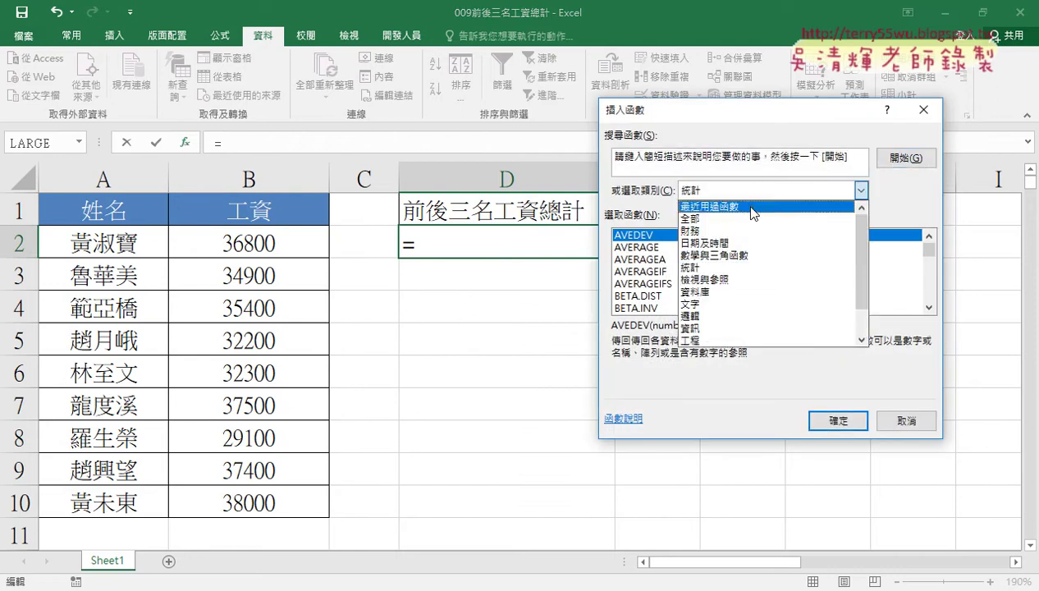
click(750, 207)
double_click(647, 247)
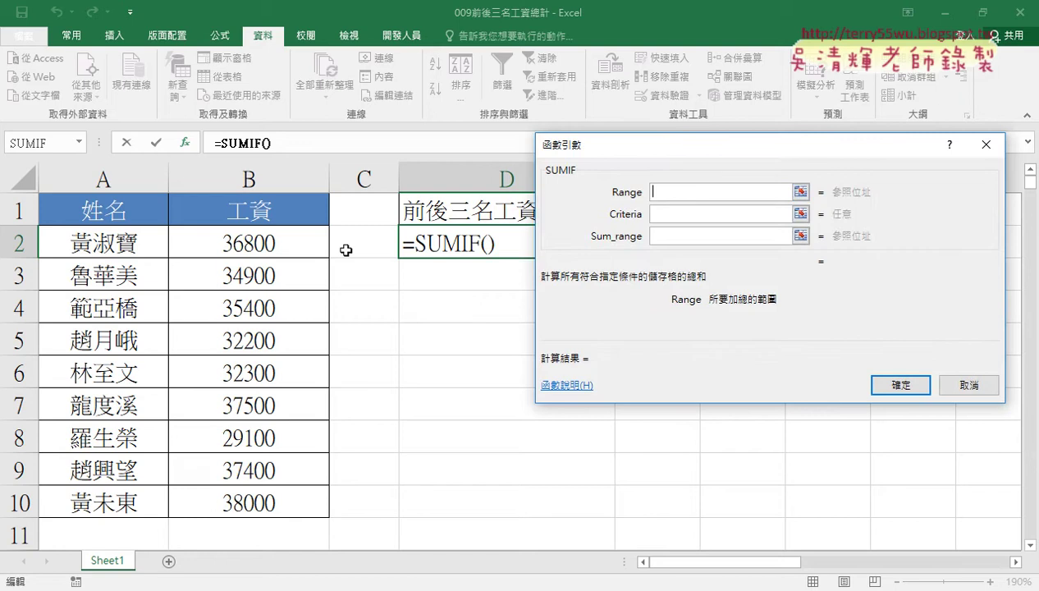
drag(265, 246, 268, 508)
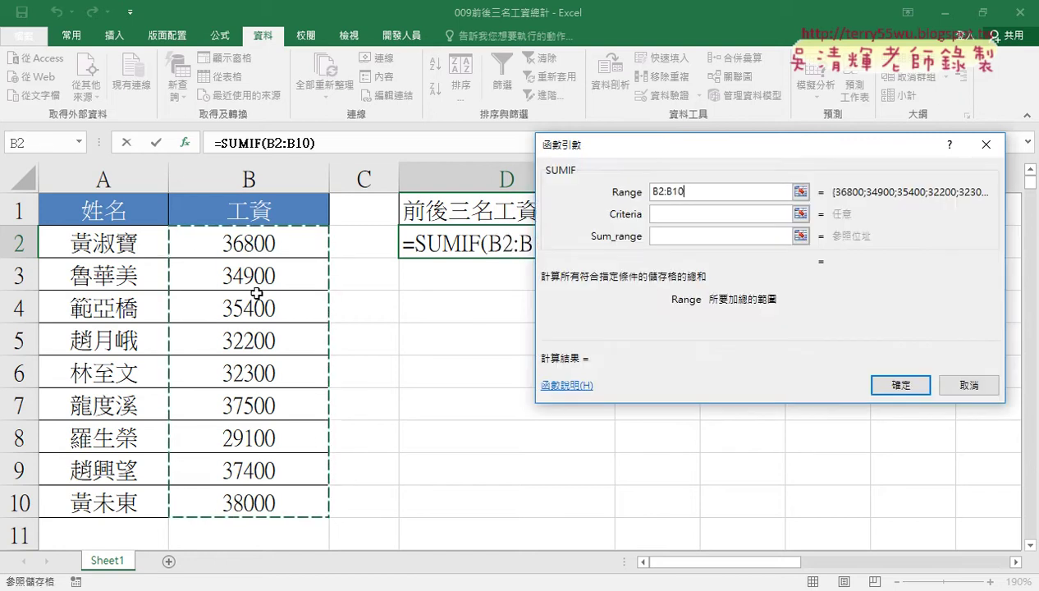
click(788, 212)
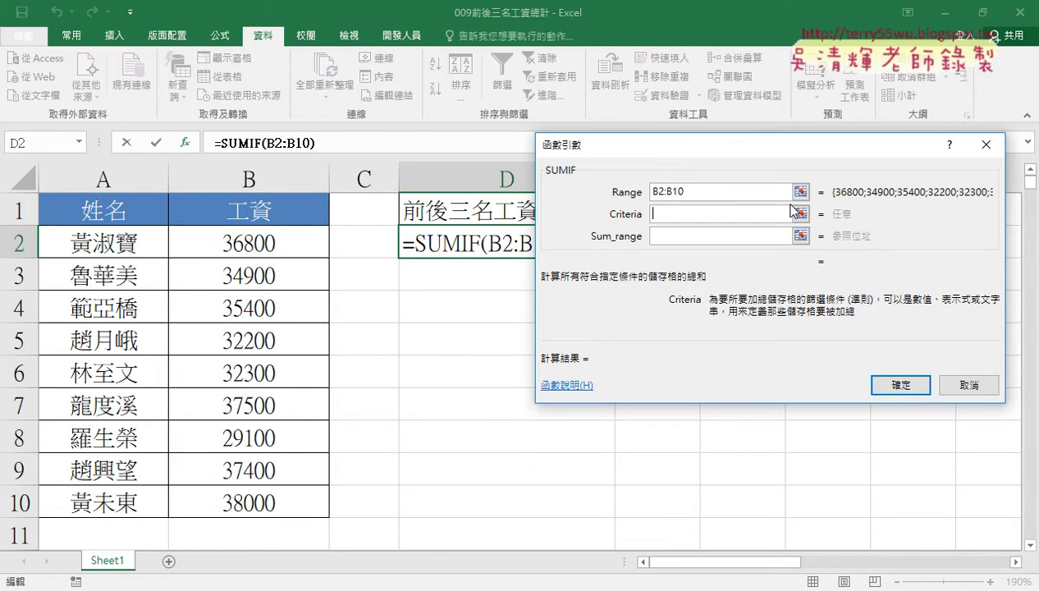
Enter ">="&LARGE(B2:B10,3) as the SUMIF criterion.
text(">儿)
text(")
text(>)
text(ㄦ)
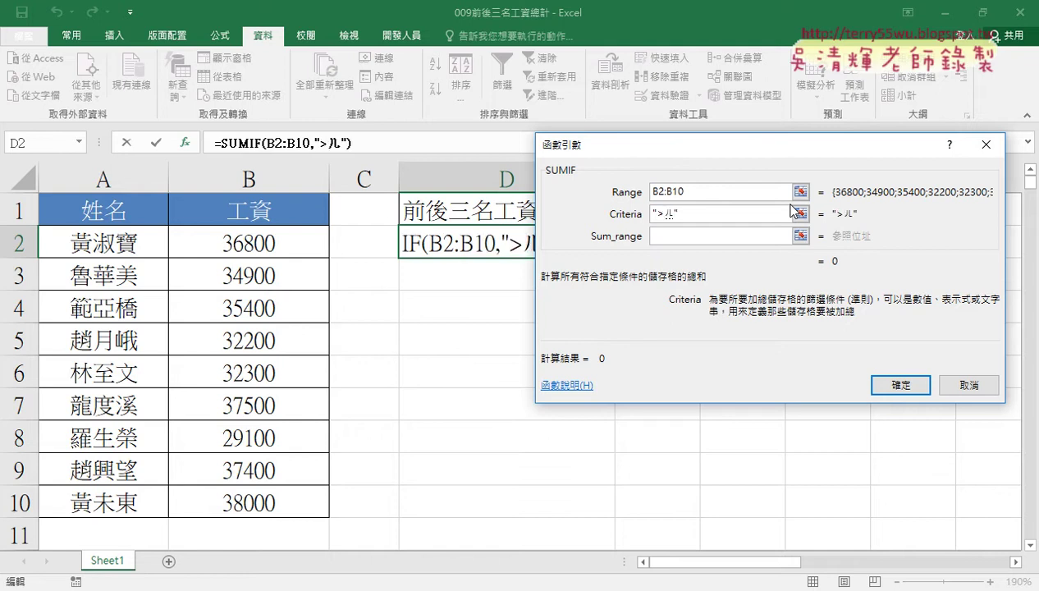
text(=)
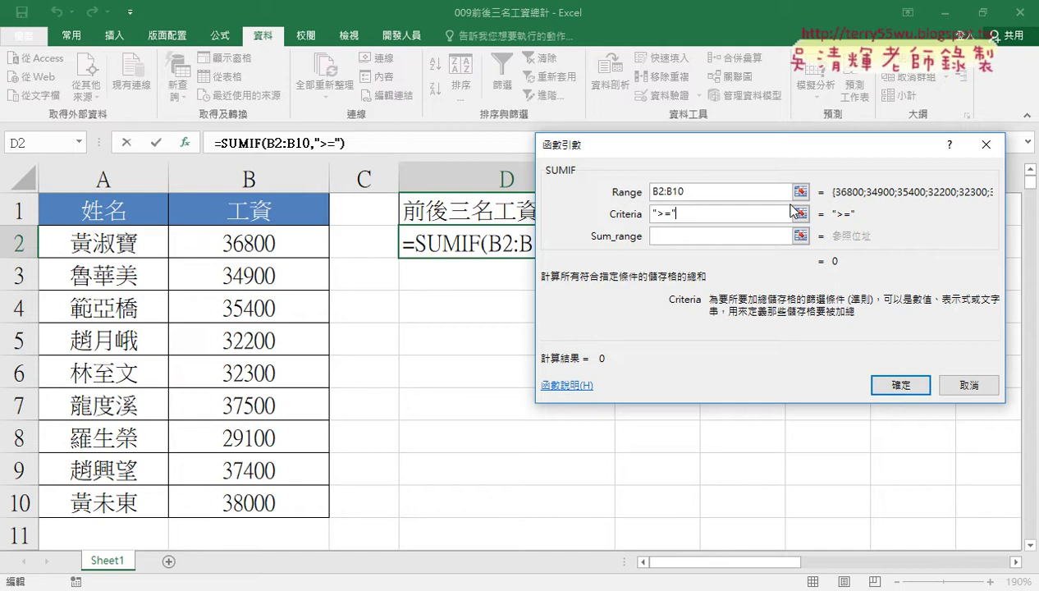
text(&)
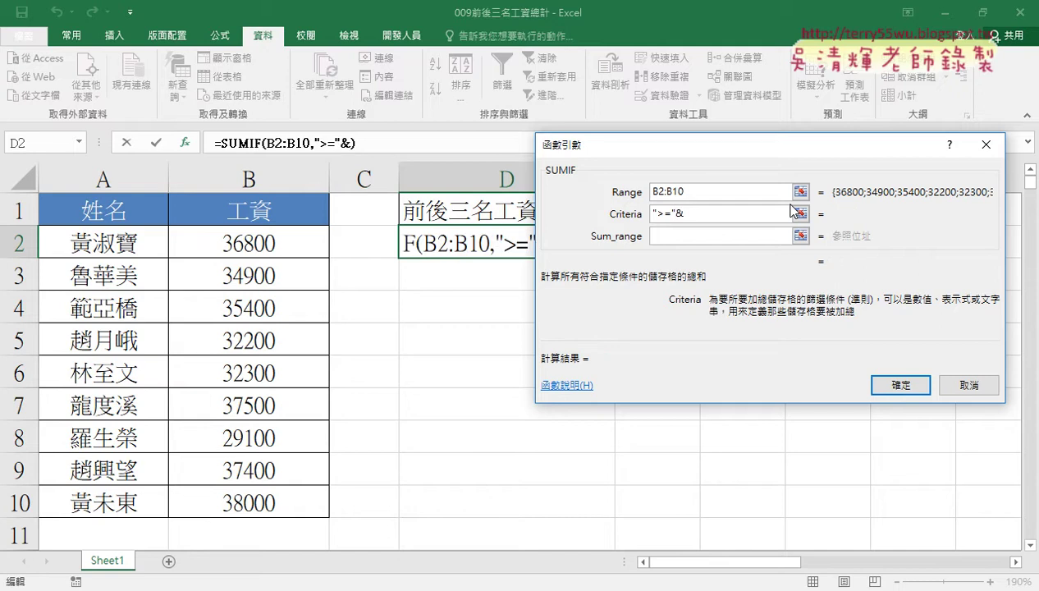
text(LARGE(B2:B10,3))
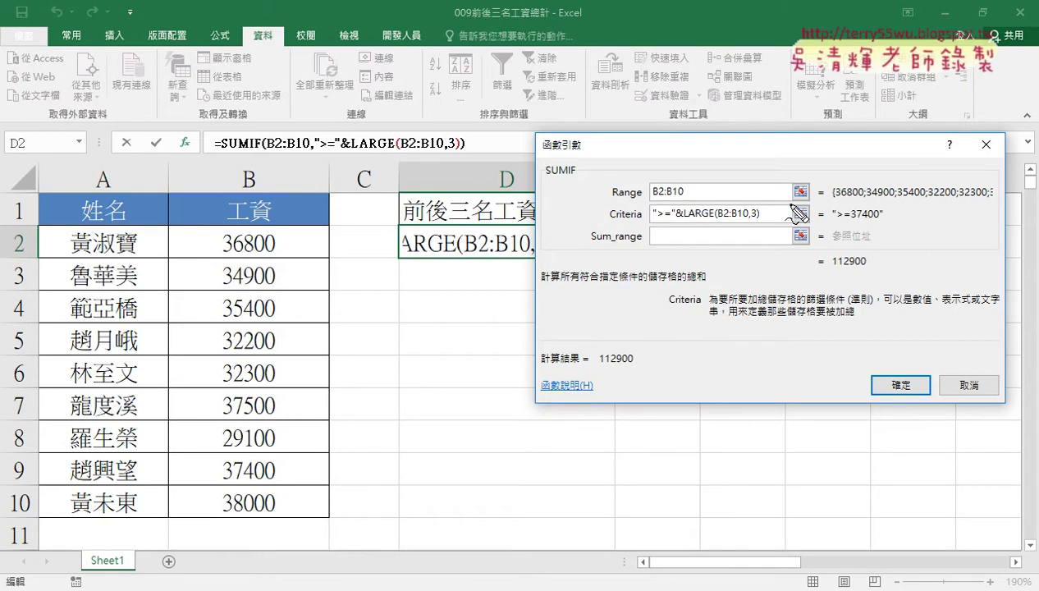
drag(831, 221, 885, 221)
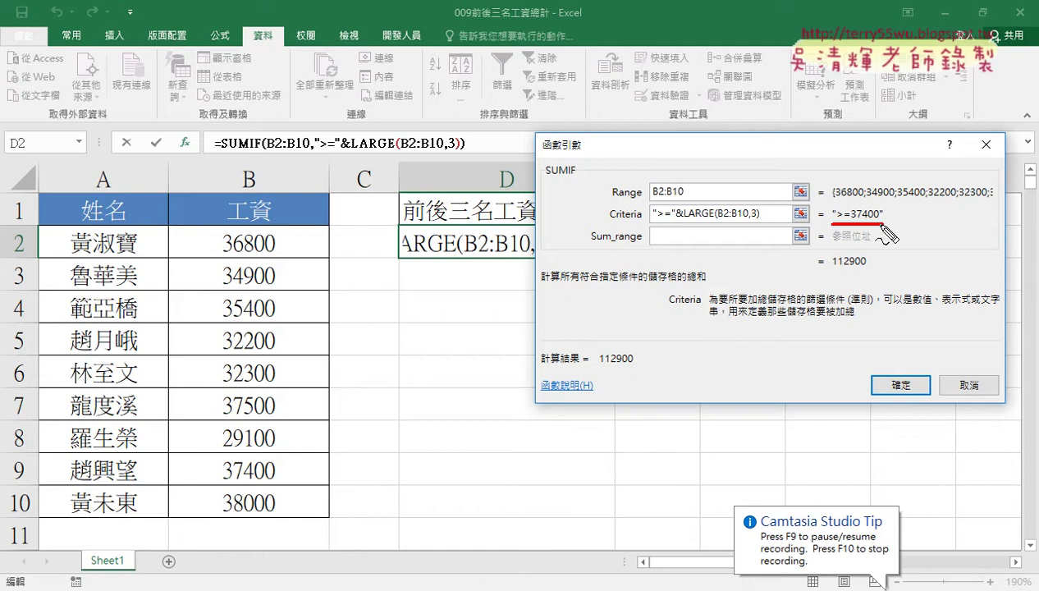
mouse_move(655, 221)
mouse_down()
mouse_move(759, 222)
mouse_move(838, 202)
mouse_up()
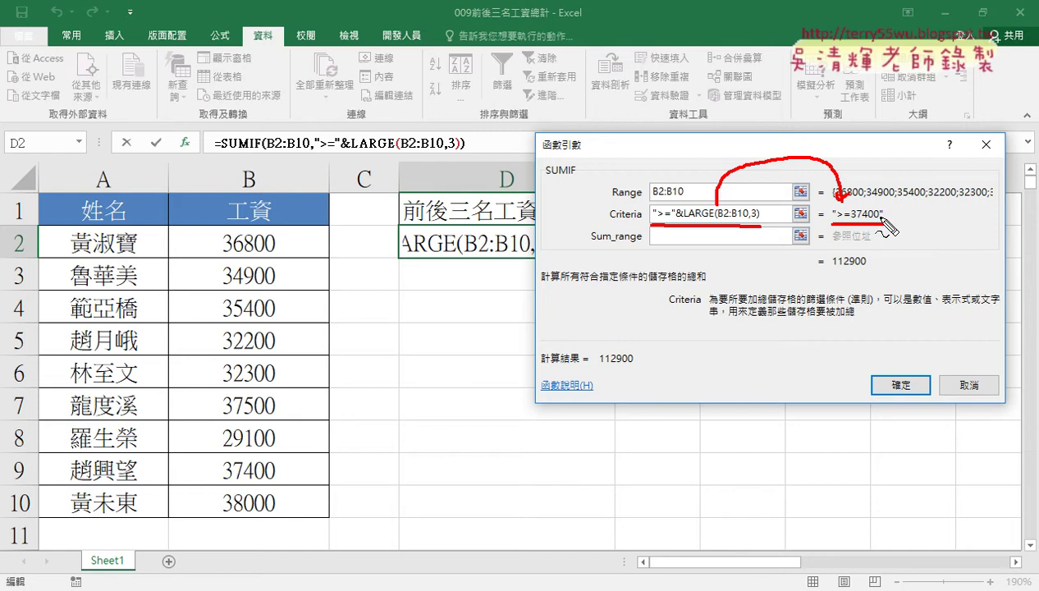
key(Escape)
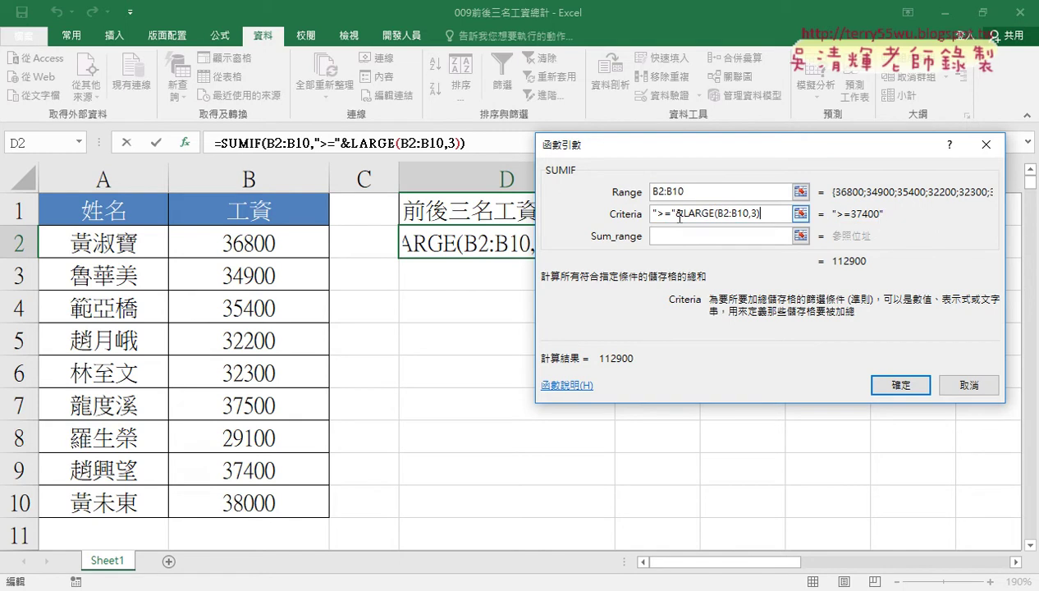
drag(654, 214, 665, 215)
click(685, 213)
drag(685, 213, 764, 214)
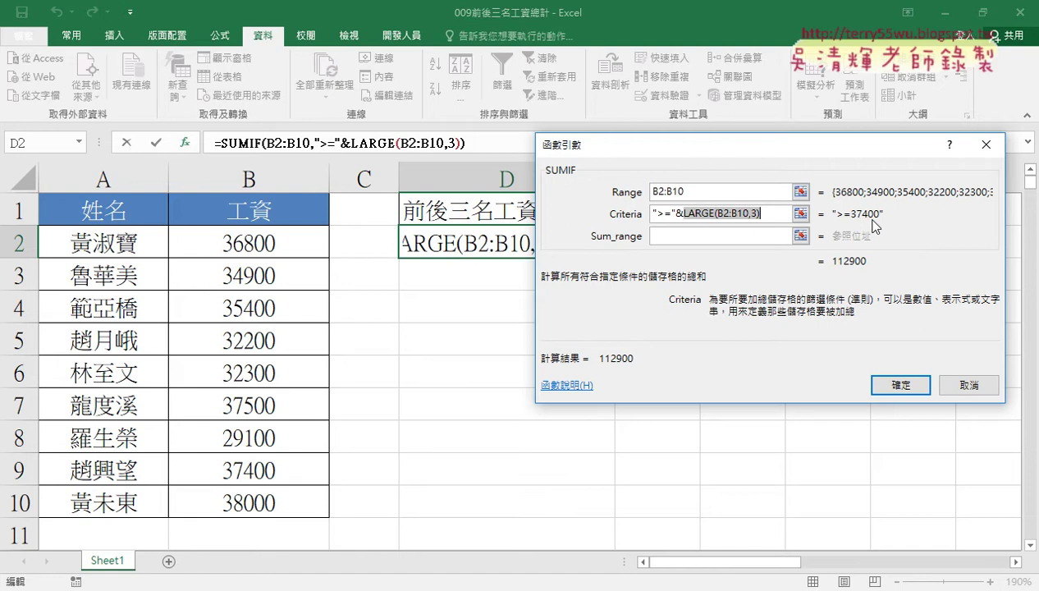
click(705, 236)
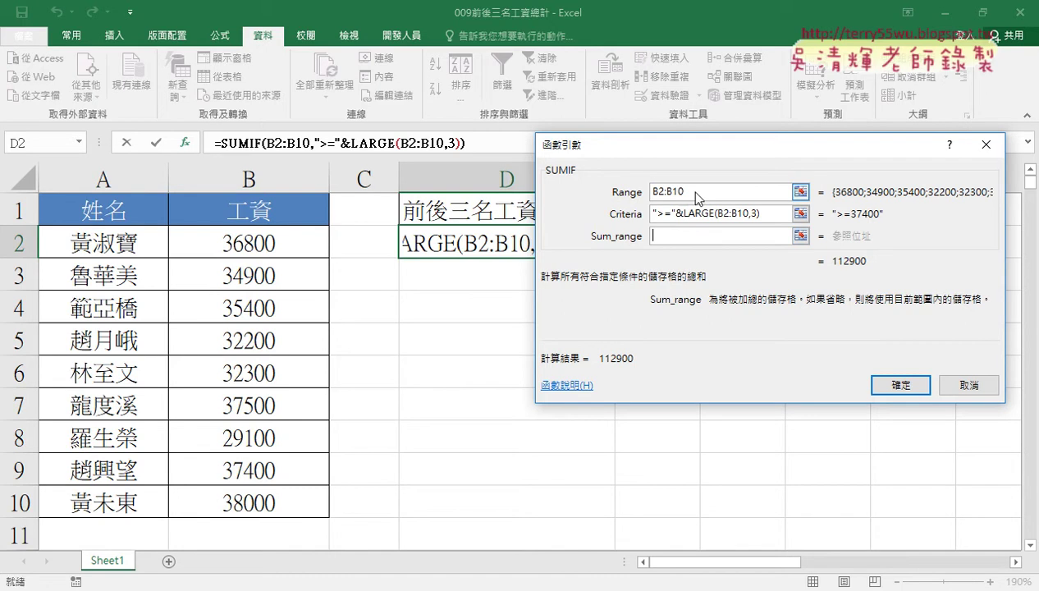
Leave Sum_range empty by deleting B2:B10, so SUMIF totals 112900.
drag(261, 240, 261, 502)
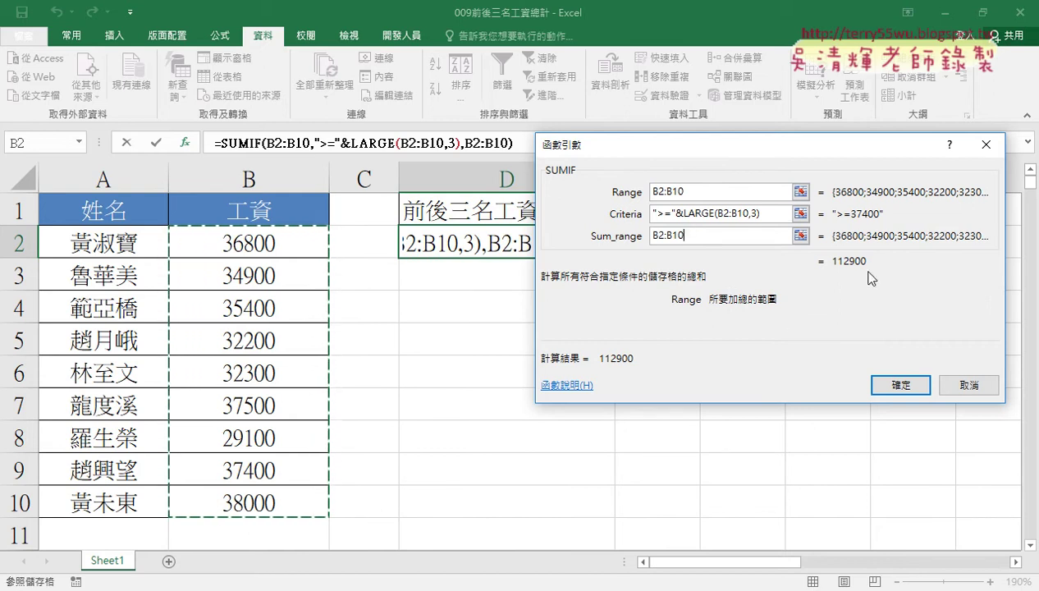
drag(686, 235, 617, 236)
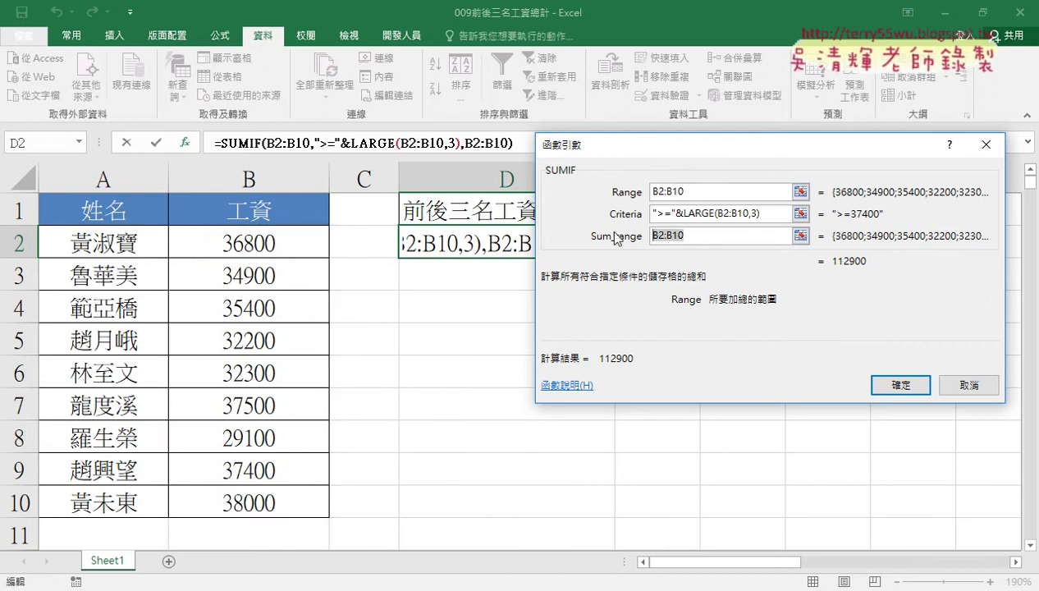
key(Delete)
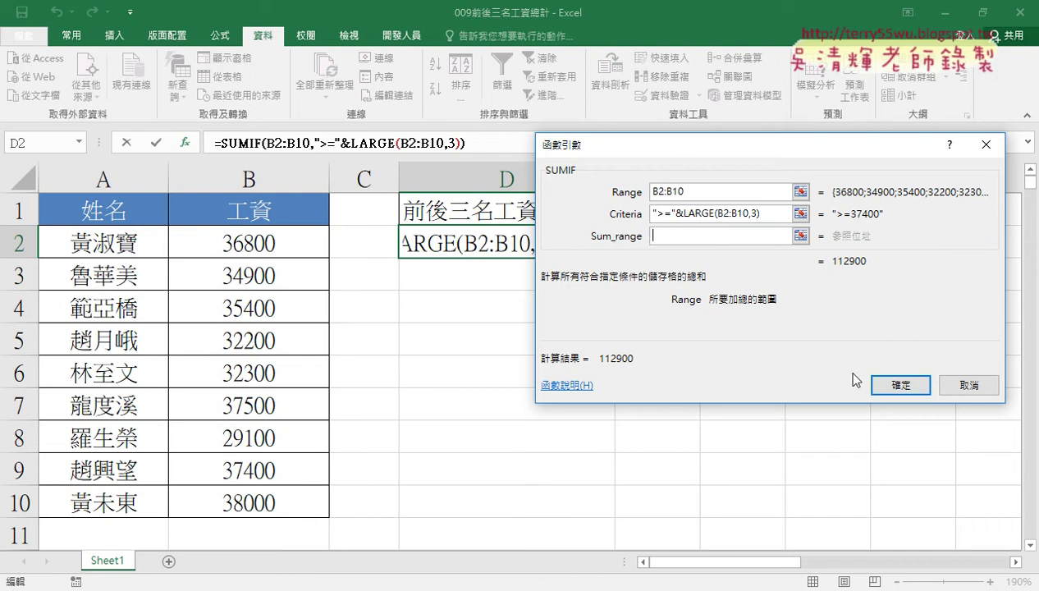
Confirm the top-three SUMIF and highlight LARGE in D2's formula bar.
click(903, 384)
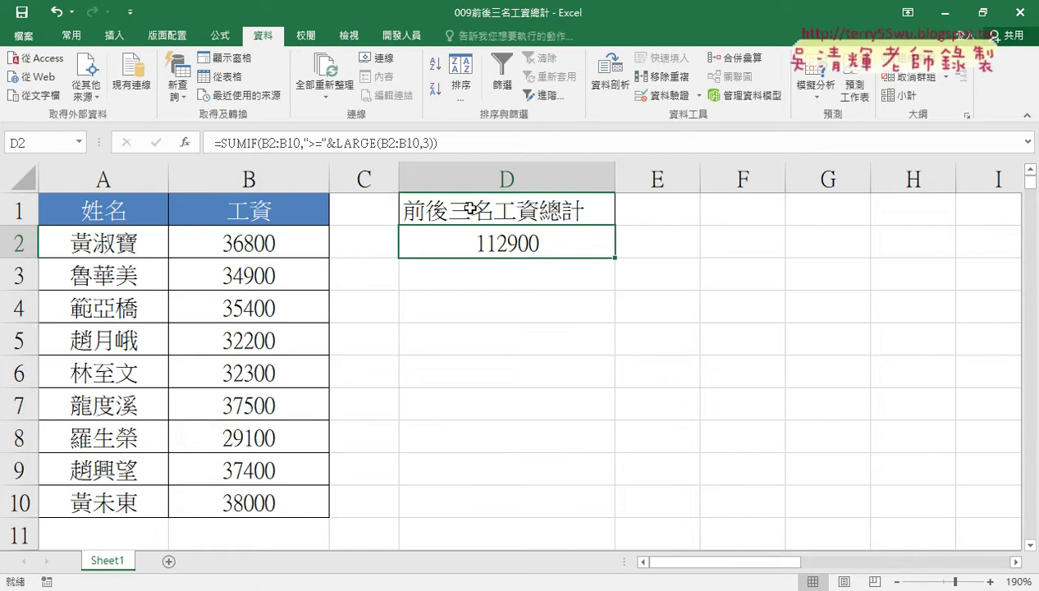
drag(337, 141, 374, 141)
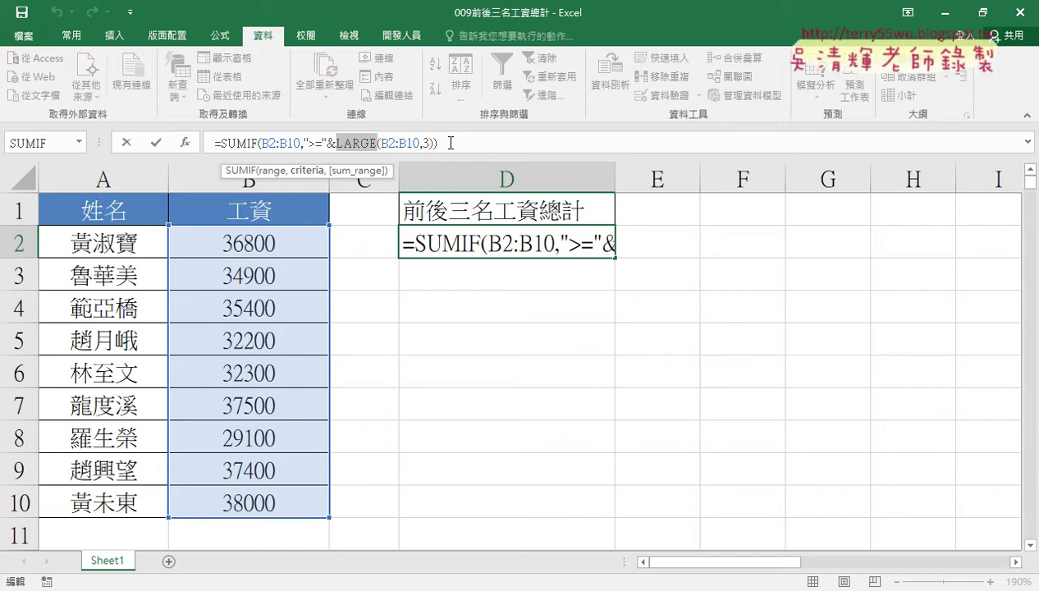
Copy SUMIF(B2:B10,">="&LARGE(B2:B10,3)) and append a + after it in D2's formula.
click(311, 143)
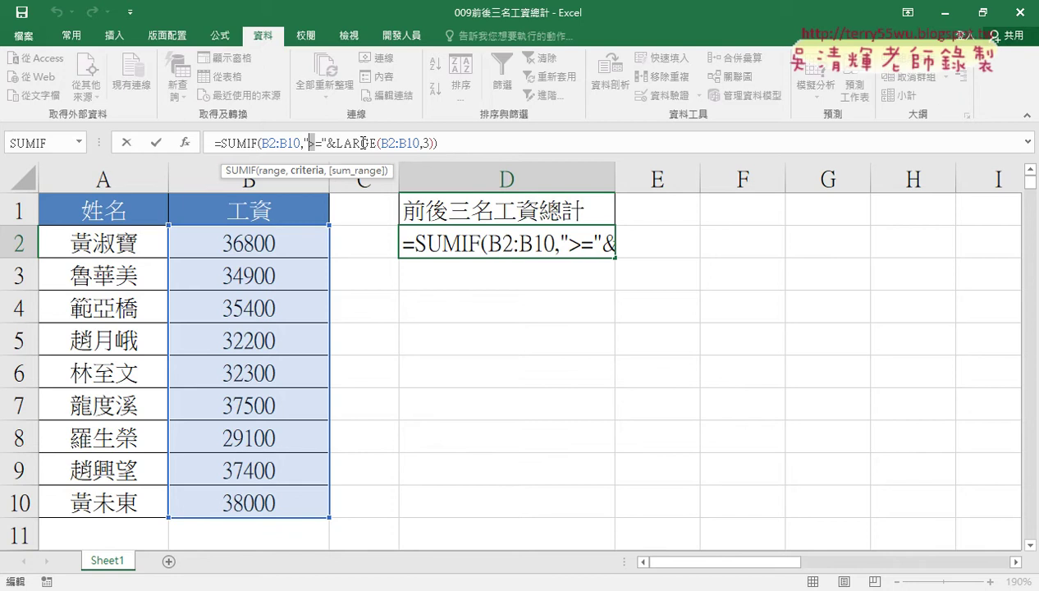
click(447, 140)
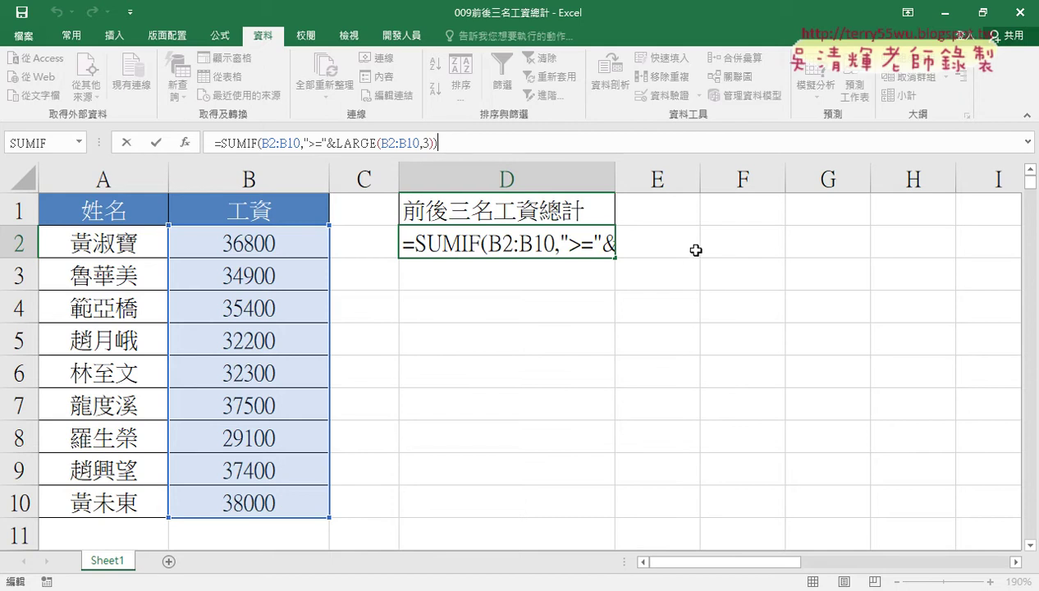
drag(438, 143, 221, 147)
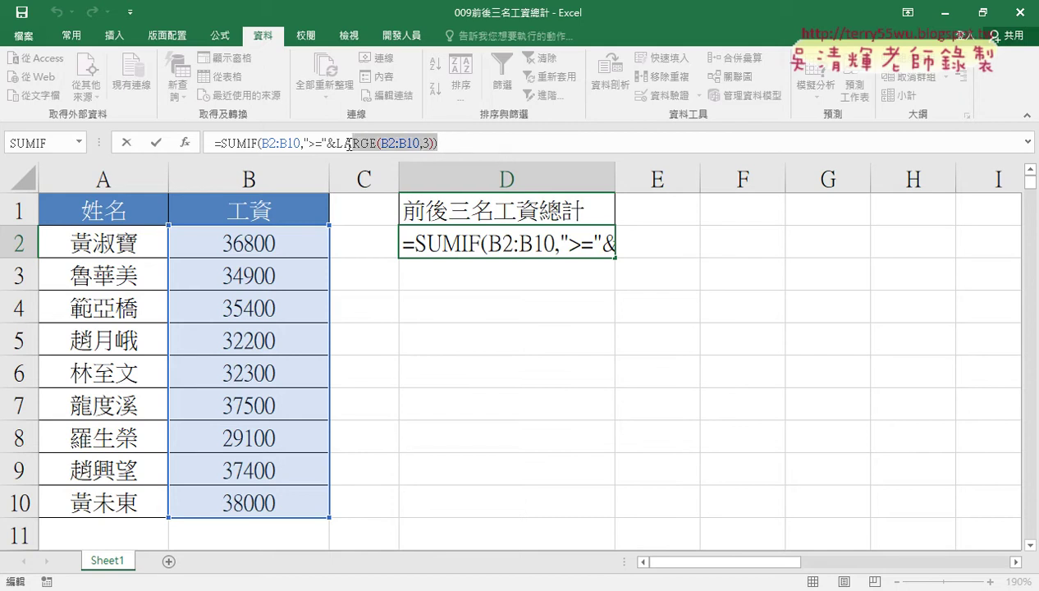
right_click(284, 146)
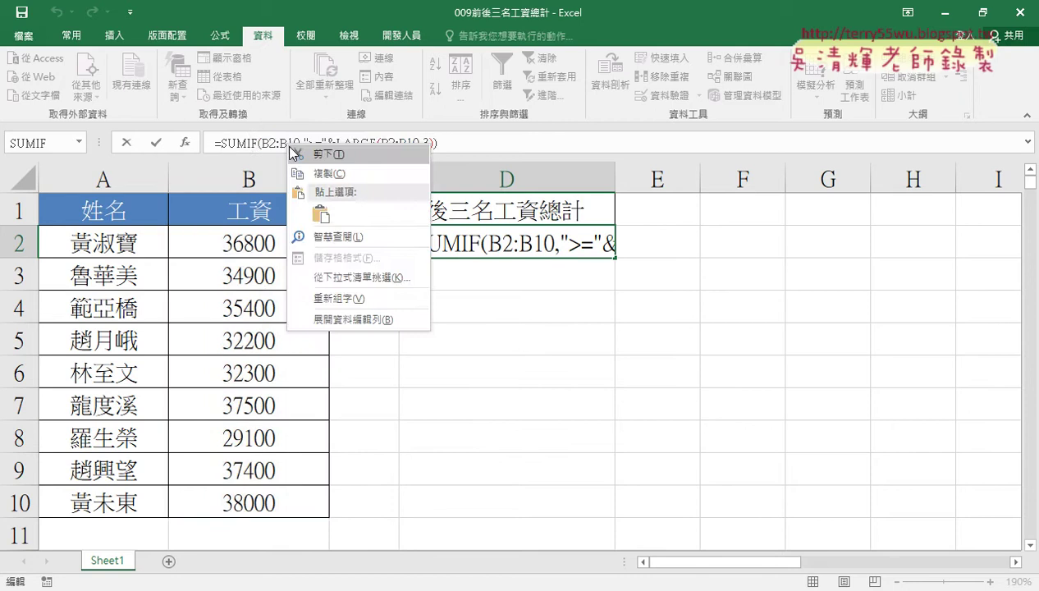
click(310, 168)
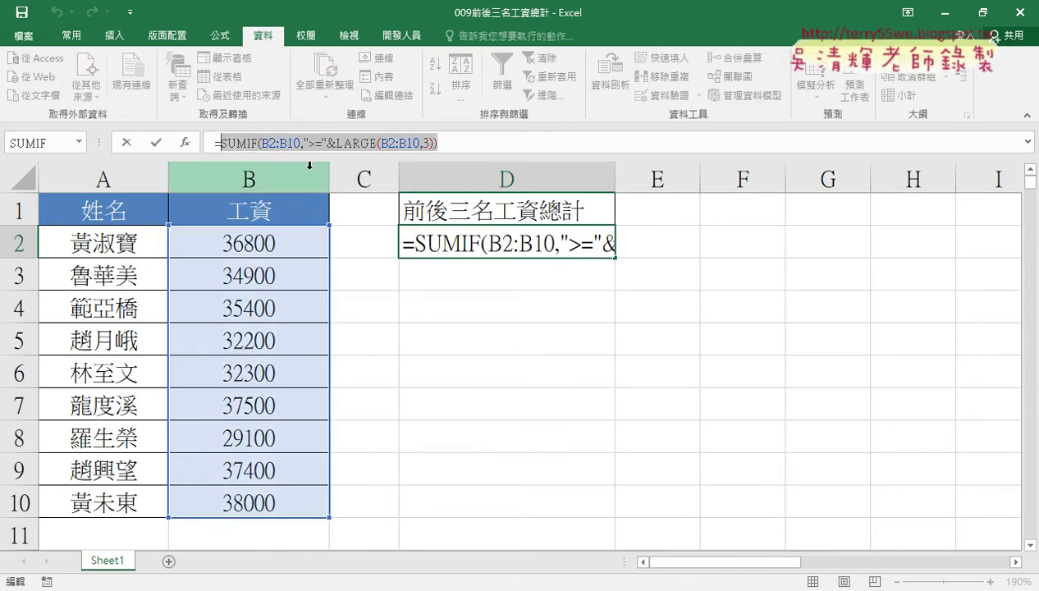
click(457, 144)
text(+)
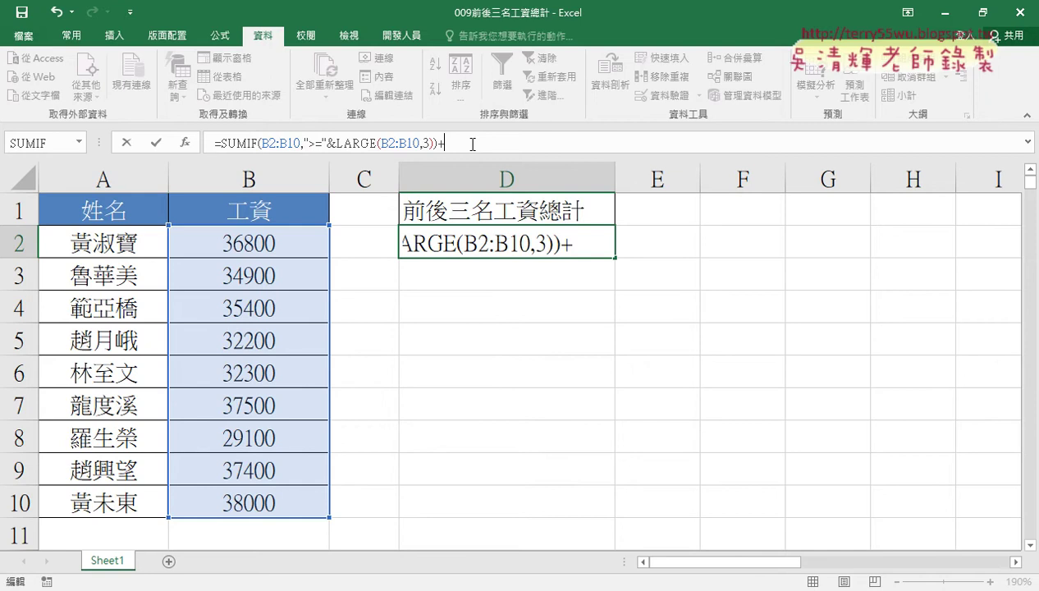
Paste the second SUMIF and change its criterion to "<="&SMALL(B2:B10,3).
key(ctrl+v)
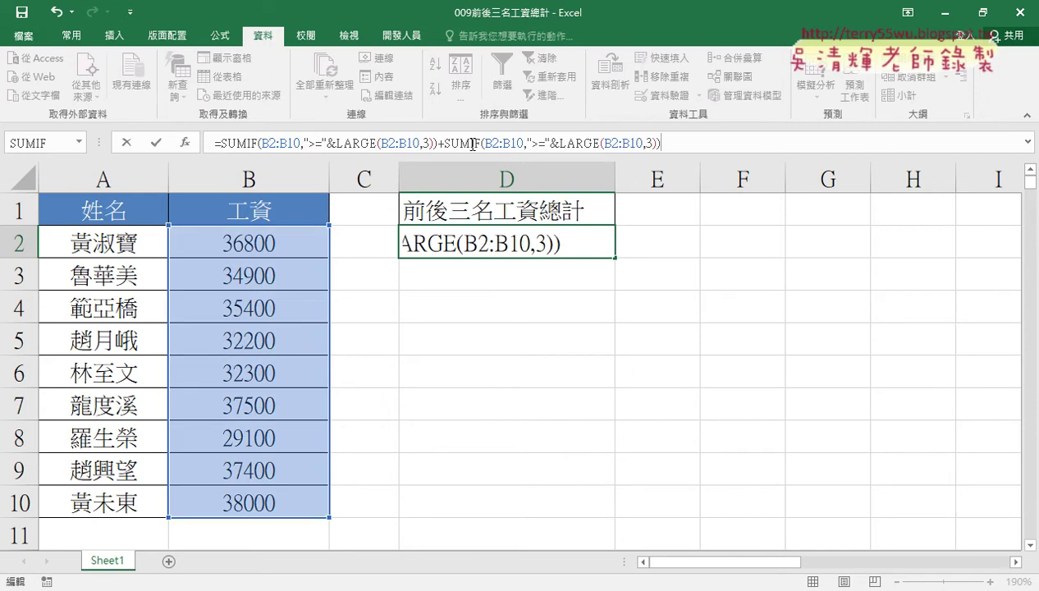
drag(531, 144, 538, 144)
text(<)
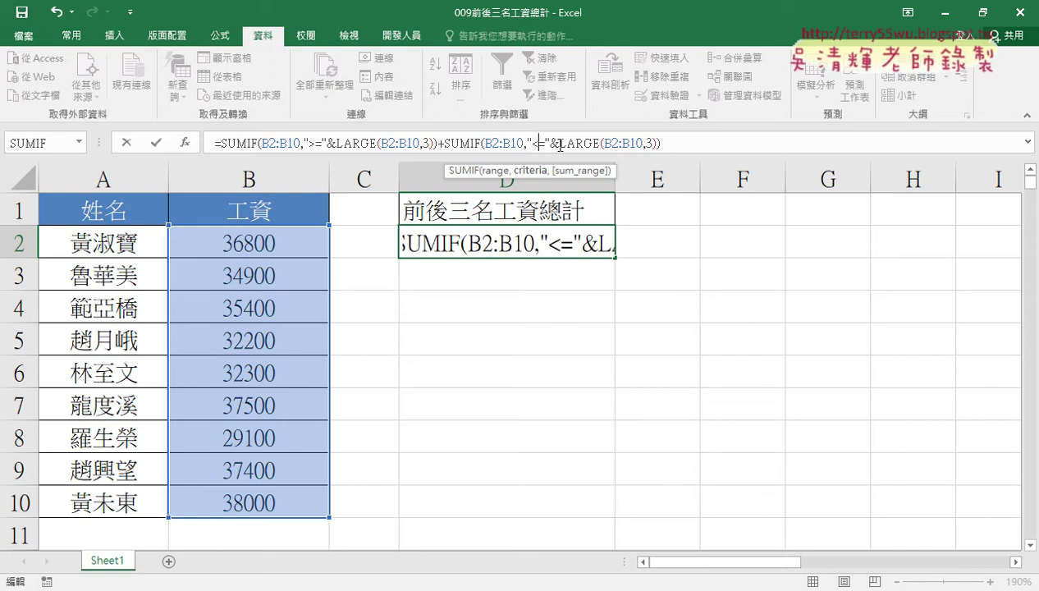
drag(560, 144, 602, 143)
text(s)
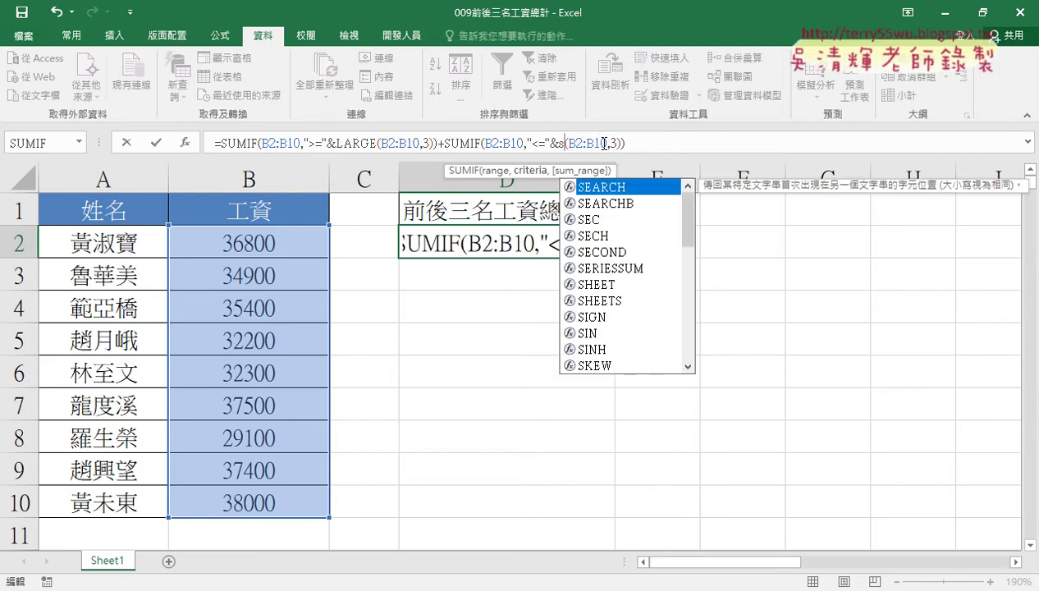
text(m)
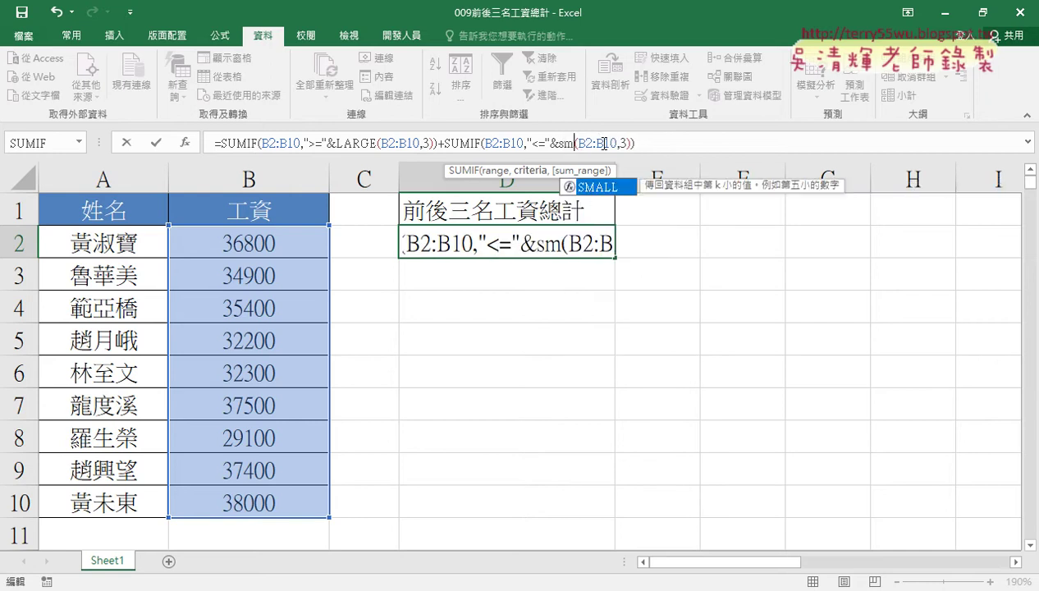
text(a)
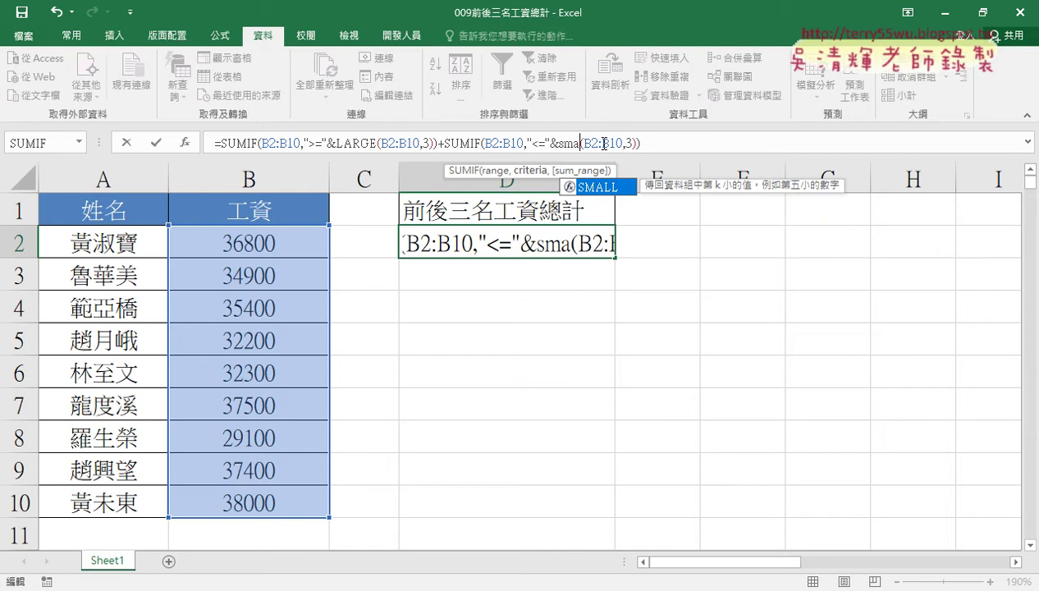
text(ll)
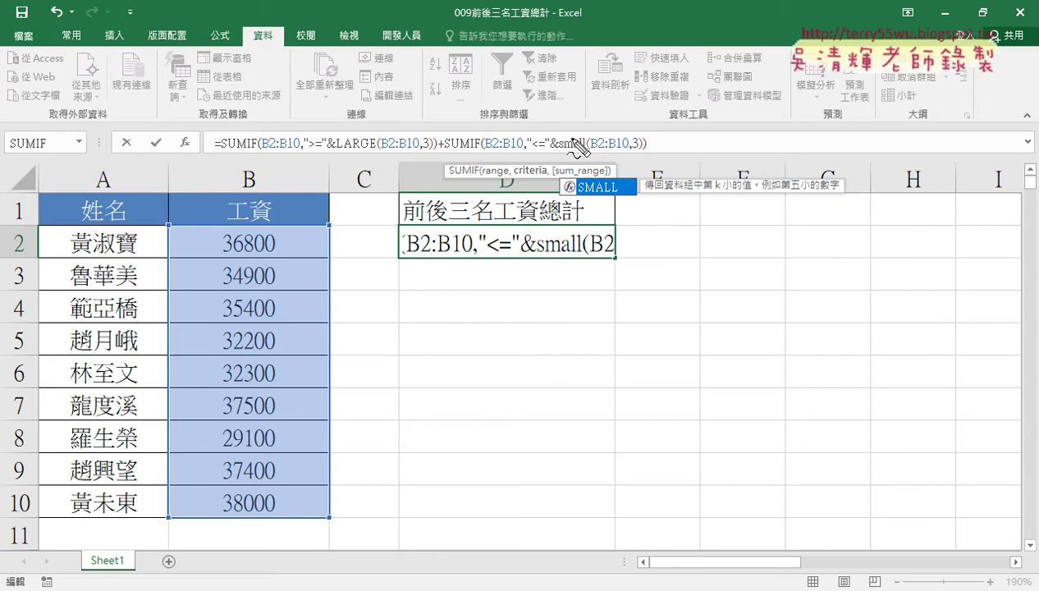
Review the edited formula parts and commit D2, which now shows 206500.
drag(223, 152, 445, 151)
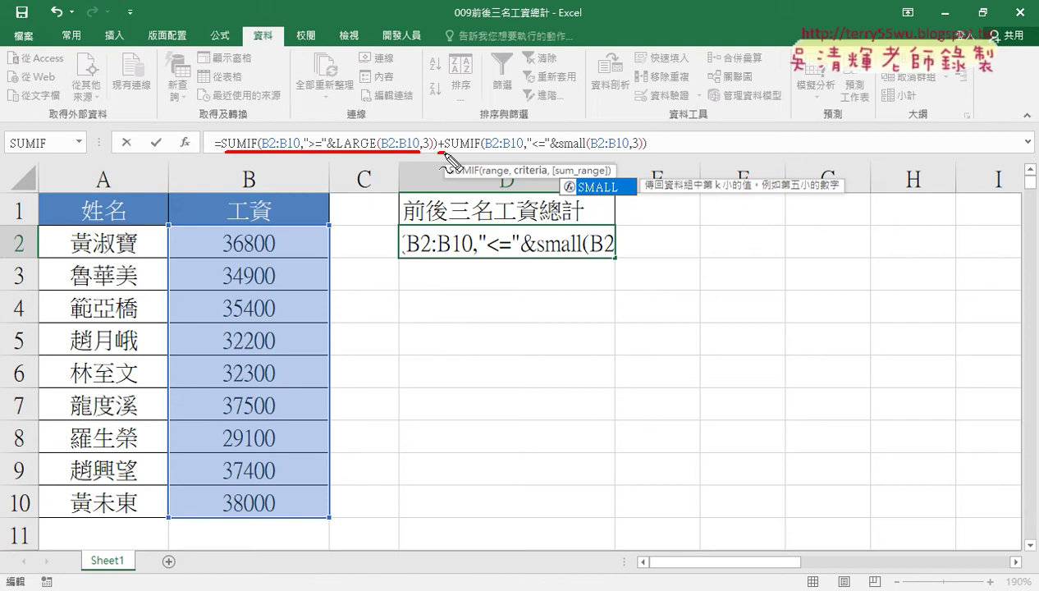
drag(530, 152, 541, 152)
drag(560, 151, 585, 151)
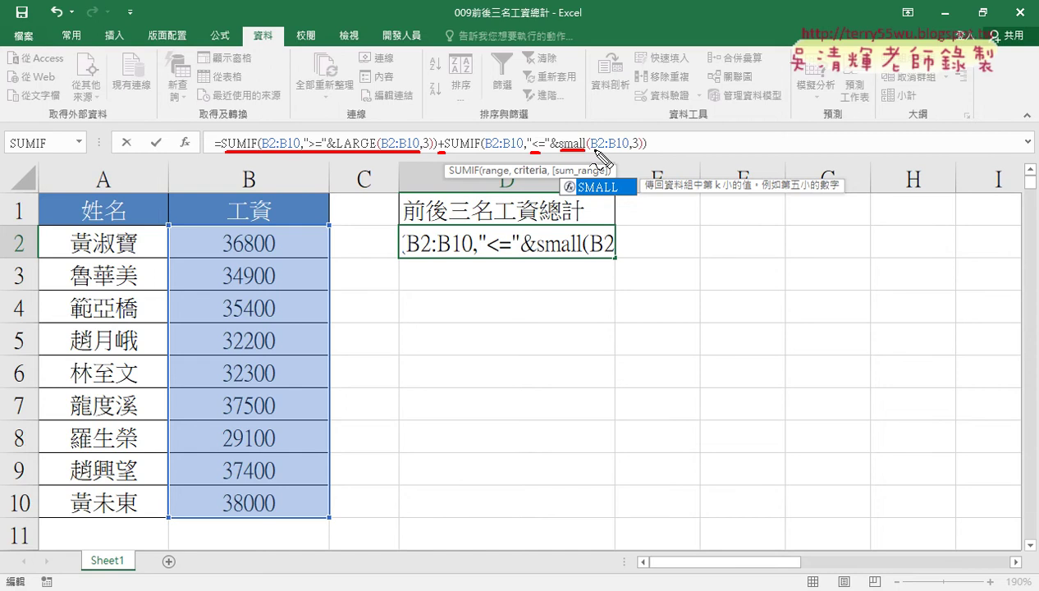
click(586, 144)
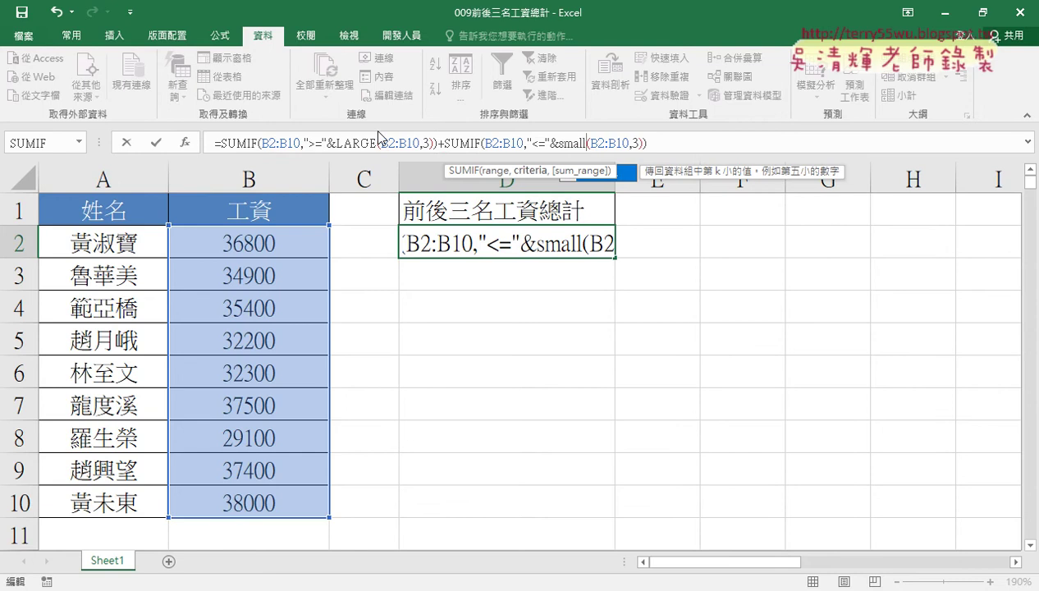
click(158, 144)
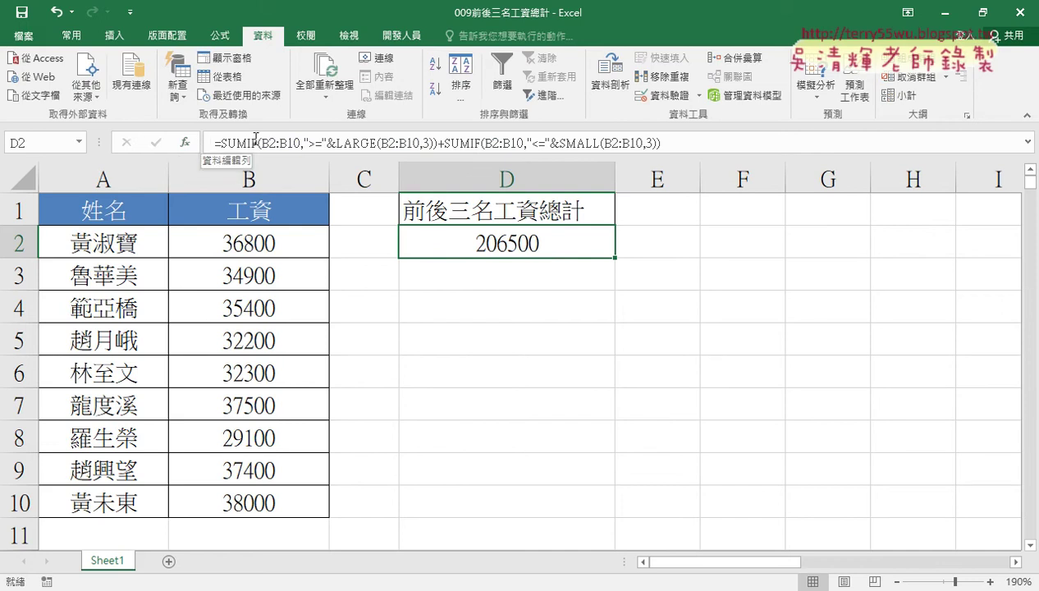
Duplicate Sheet1 with its salary table and 206500 total, naming the new sheet 'VBA'.
drag(127, 564, 165, 562)
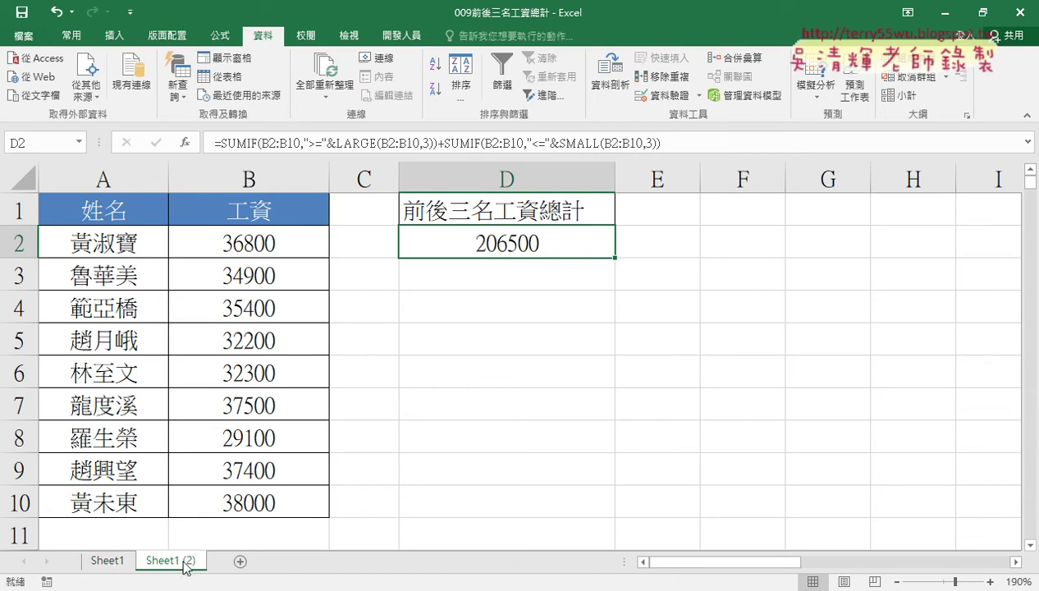
double_click(182, 560)
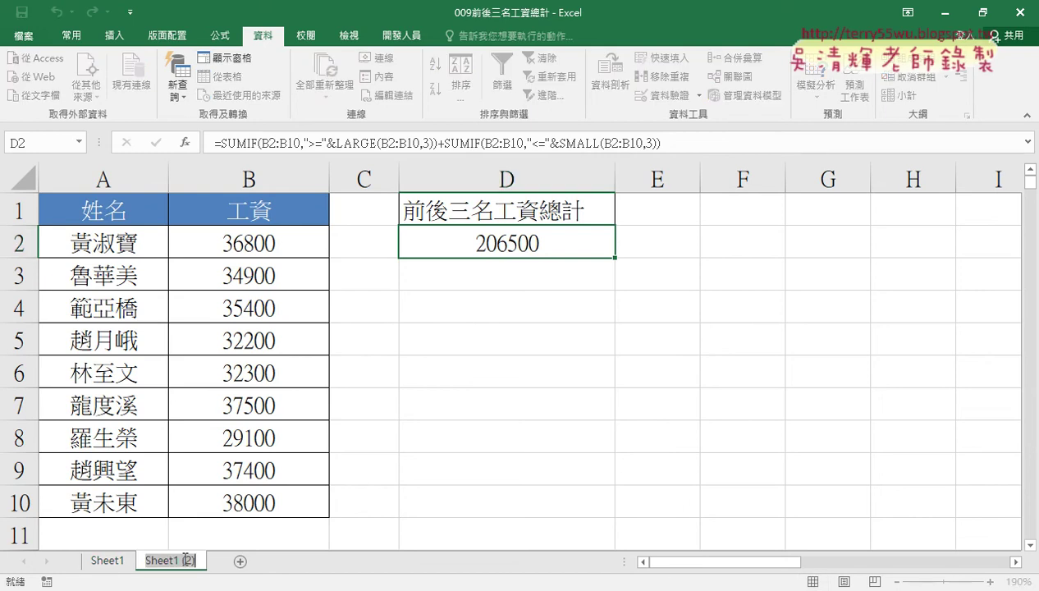
text(VBA)
key(Return)
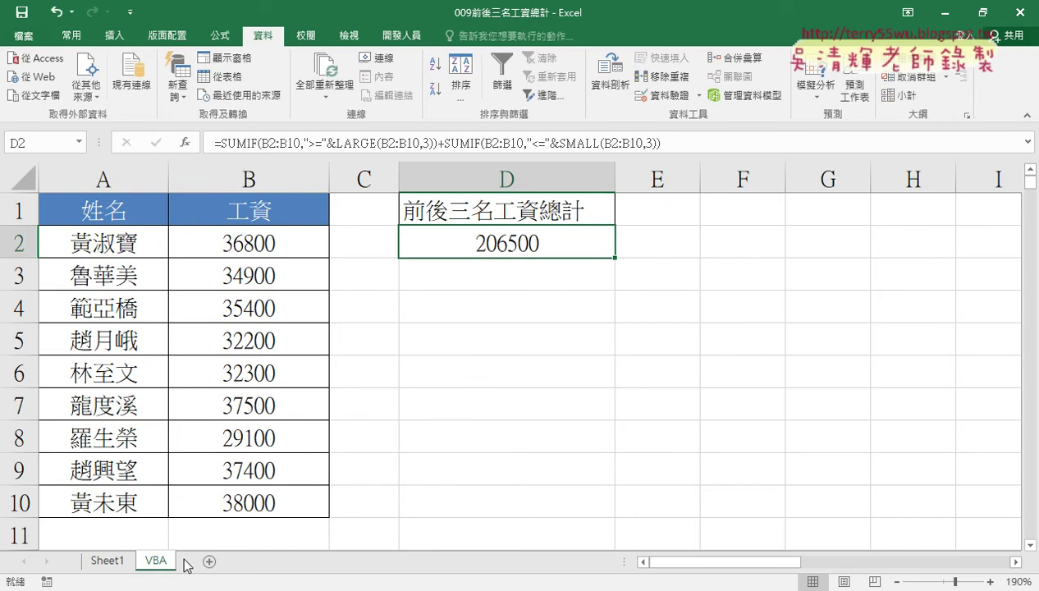